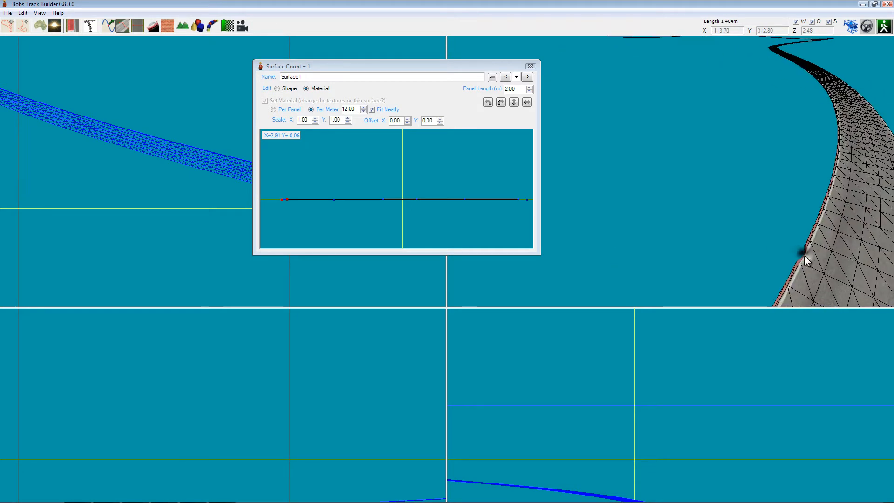
Step: Add the Cobble001 material to the outermost strip on the right-hand side of the road's cross-section
{"action": "scroll", "coordinate": [650, 278], "scroll_direction": "up", "scroll_amount": 5}
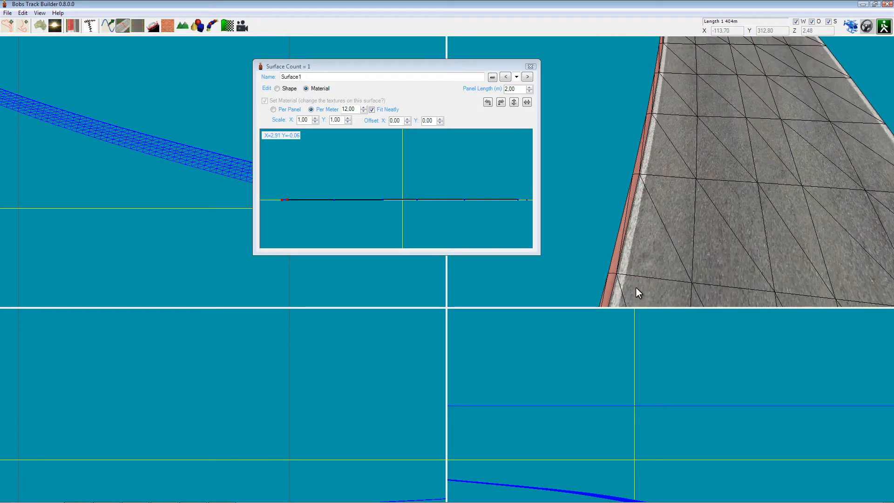
{"action": "scroll", "coordinate": [632, 273], "scroll_direction": "down", "scroll_amount": 2}
{"action": "left_click", "coordinate": [662, 230]}
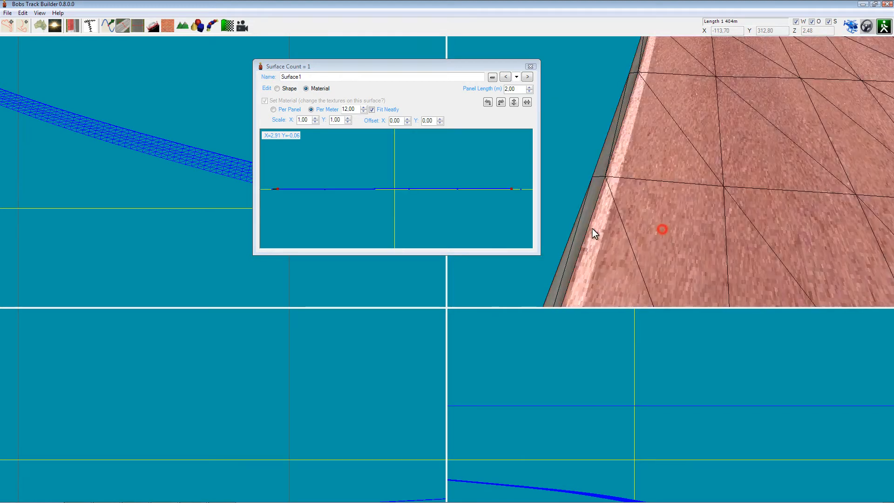
{"action": "right_click", "coordinate": [493, 190]}
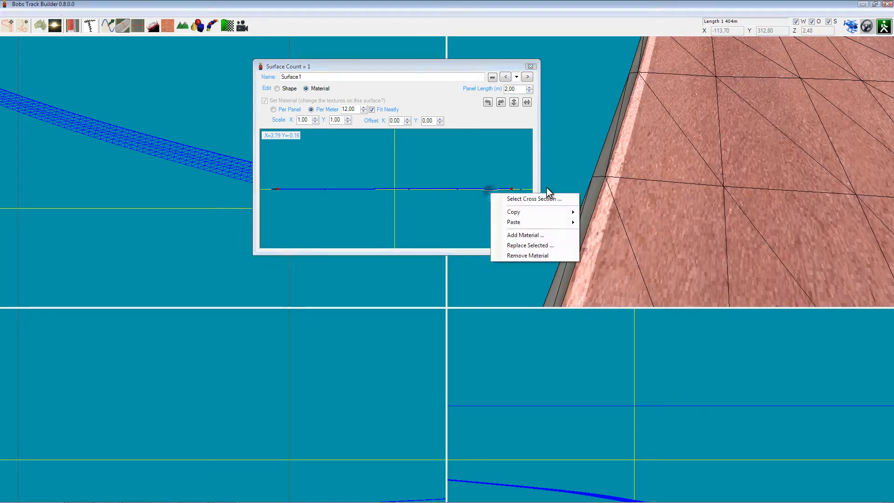
{"action": "left_click", "coordinate": [497, 192]}
{"action": "right_click", "coordinate": [505, 188]}
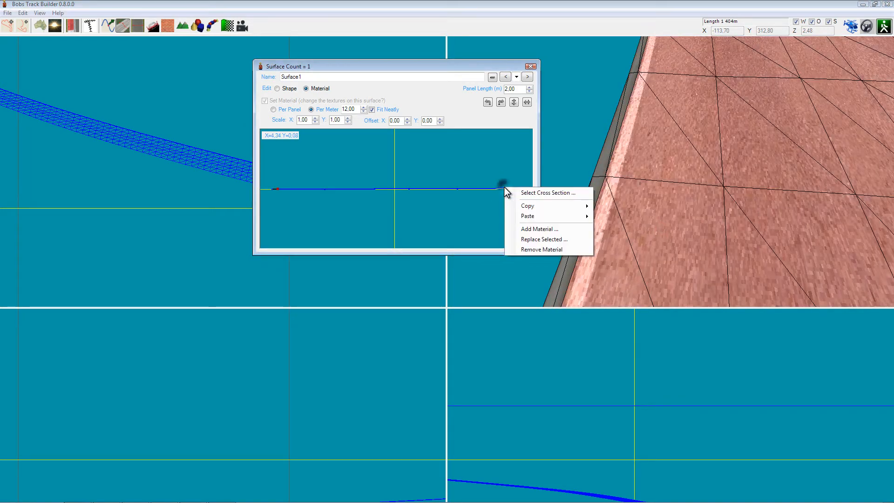
{"action": "left_click", "coordinate": [525, 229]}
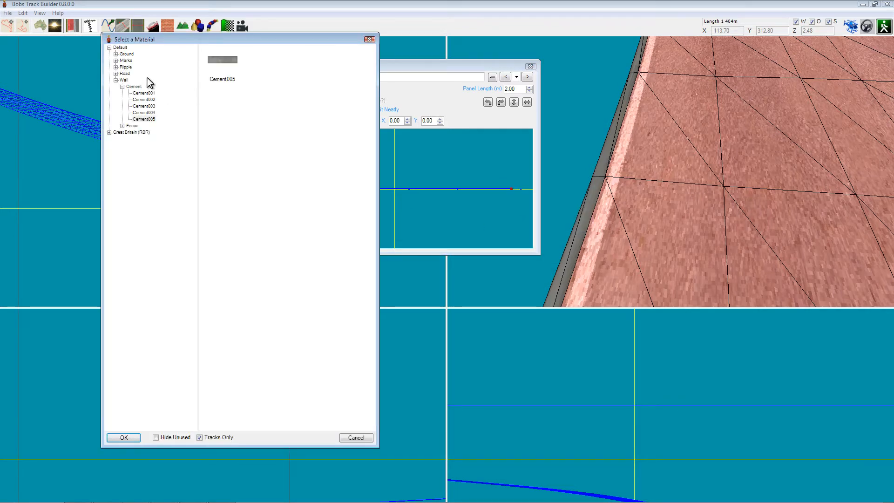
{"action": "left_click", "coordinate": [121, 48]}
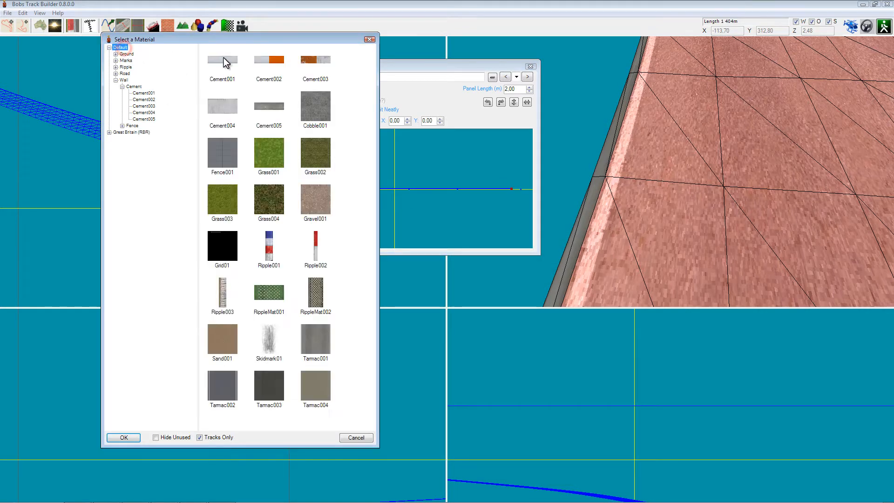
{"action": "double_click", "coordinate": [323, 107]}
{"action": "middle_click_drag", "start_coordinate": [847, 198], "coordinate": [701, 225]}
{"action": "middle_click_drag", "start_coordinate": [496, 193], "coordinate": [433, 192]}
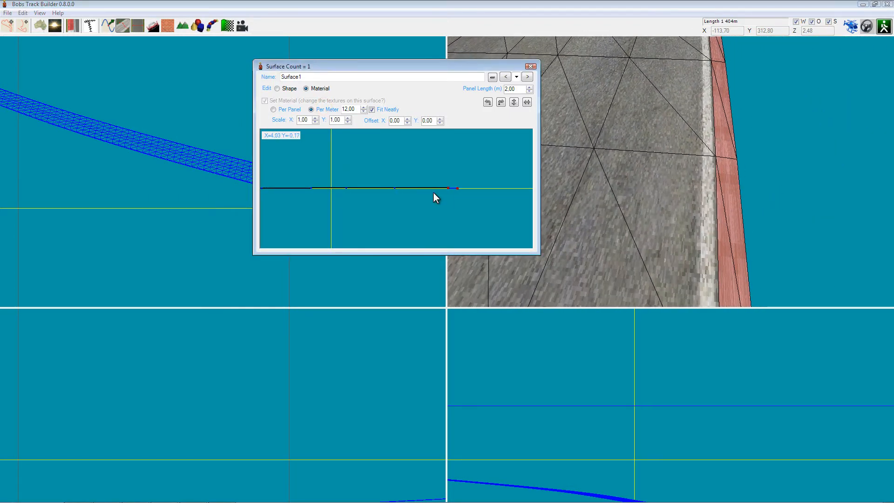
Step: Widen the right-hand cobbled strip by moving its inner and outer cross-section points apart, and hide the wireframe in material editing
{"action": "left_click", "coordinate": [277, 89]}
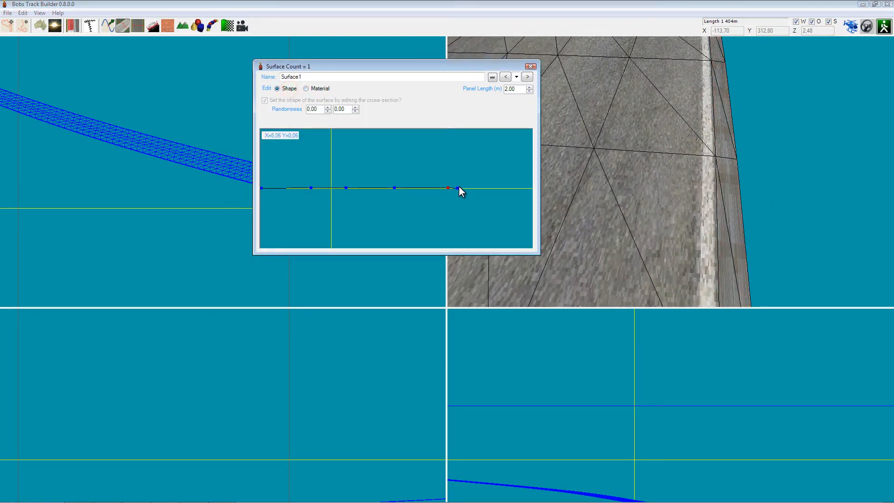
{"action": "left_click", "coordinate": [440, 188]}
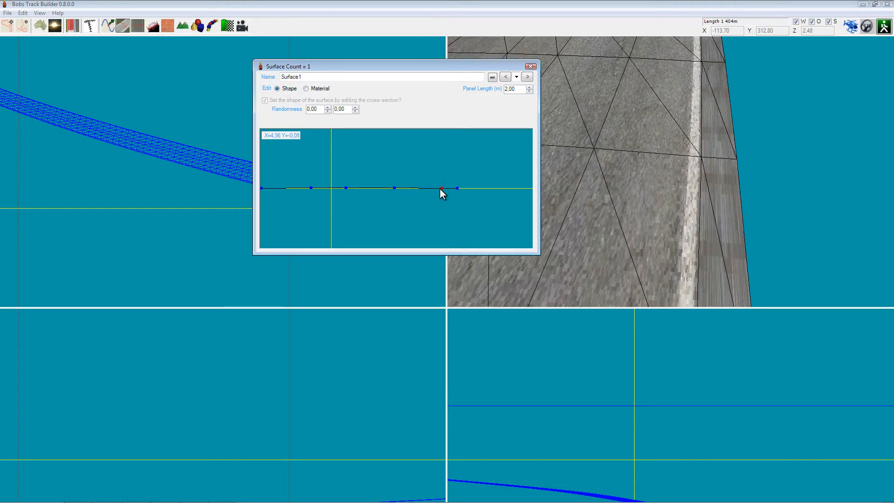
{"action": "left_click_drag", "start_coordinate": [464, 189], "coordinate": [473, 188]}
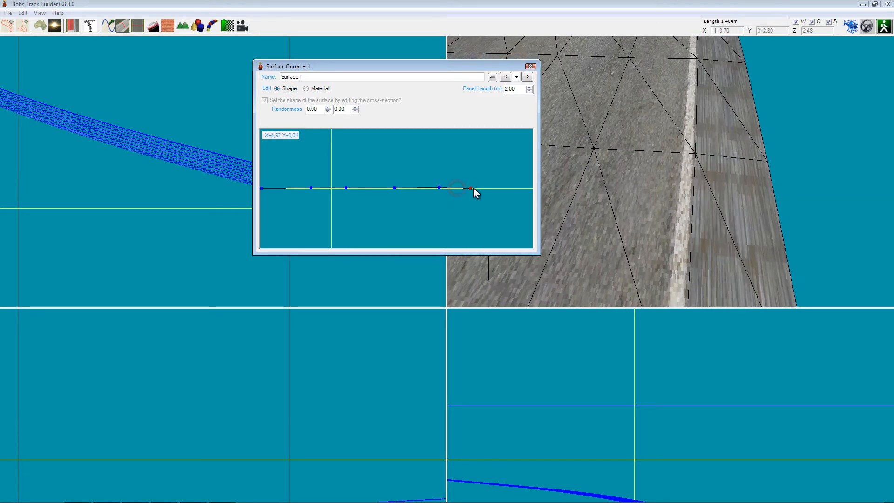
{"action": "left_click", "coordinate": [311, 93]}
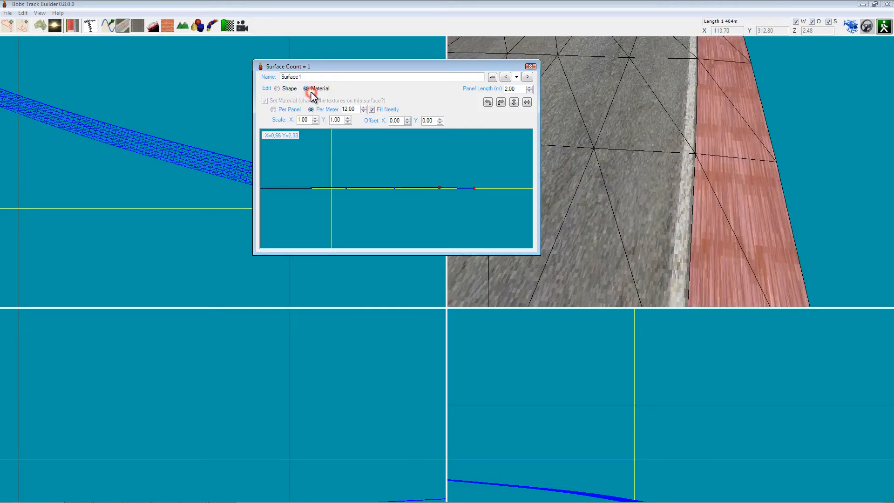
{"action": "middle_click_drag", "start_coordinate": [734, 183], "coordinate": [671, 201]}
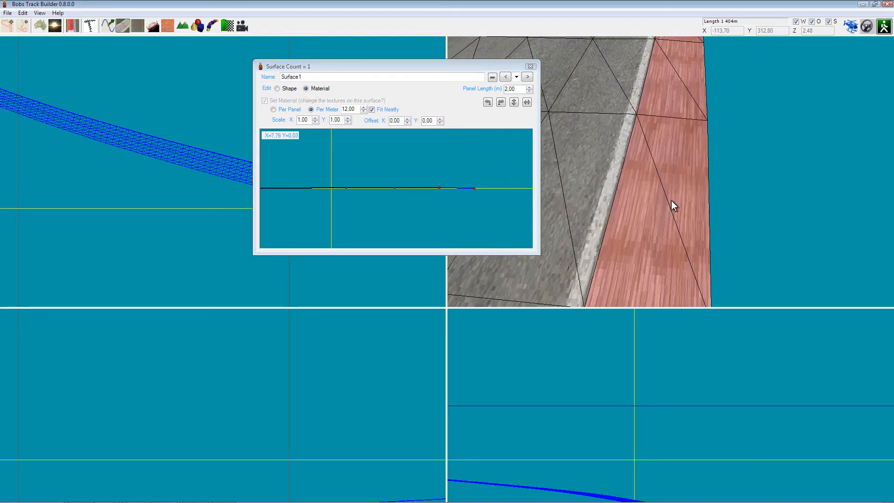
{"action": "key", "text": "w"}
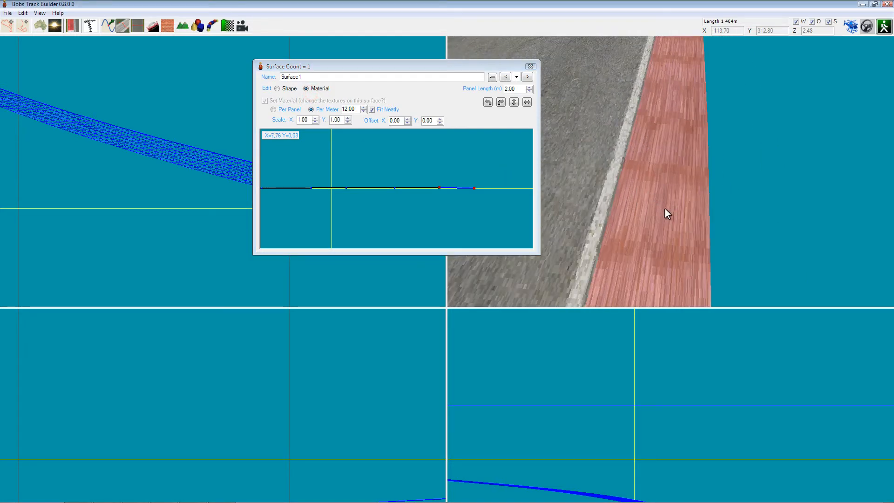
Step: Try per-panel mapping on the cobbled strip, compare it with the road surface, and return the strip to per-meter mapping
{"action": "left_click", "coordinate": [580, 177]}
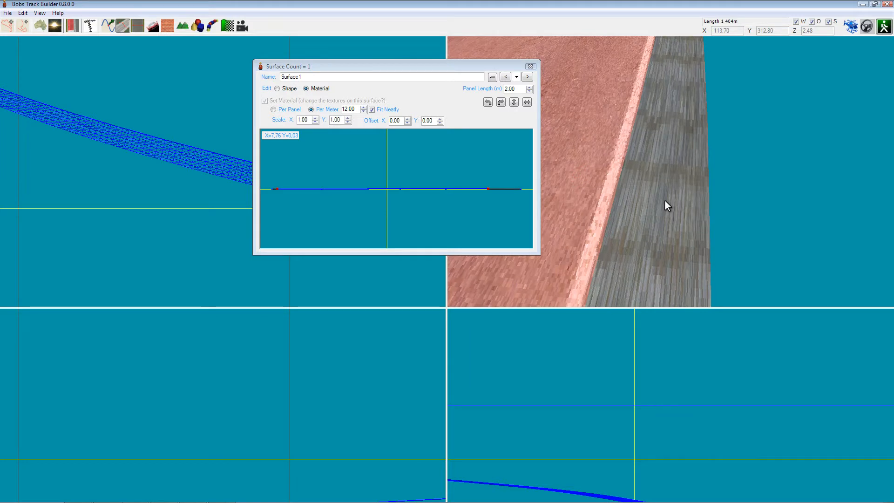
{"action": "left_click", "coordinate": [640, 209]}
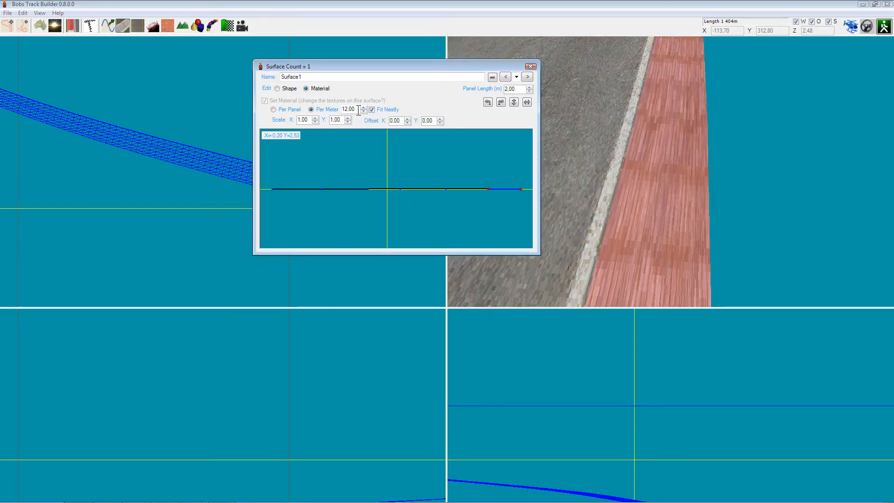
{"action": "left_click_drag", "start_coordinate": [357, 110], "coordinate": [336, 110]}
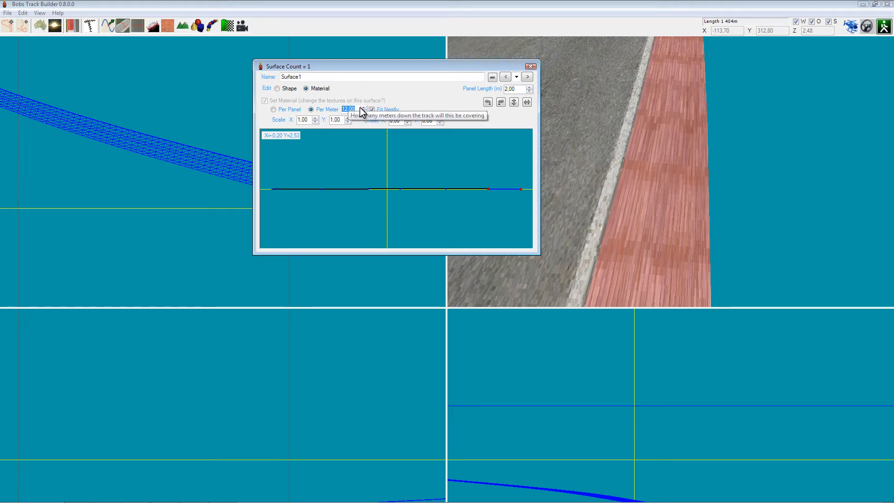
{"action": "left_click", "coordinate": [276, 111]}
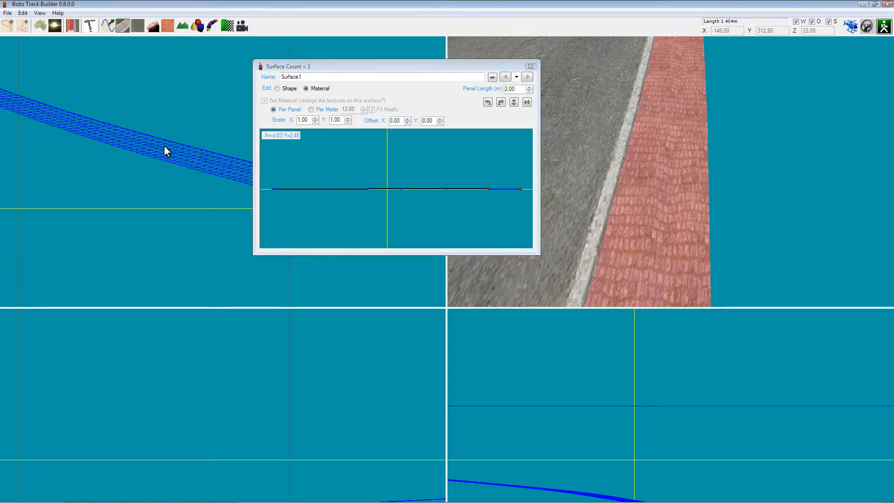
{"action": "middle_click_drag", "start_coordinate": [631, 209], "coordinate": [630, 190]}
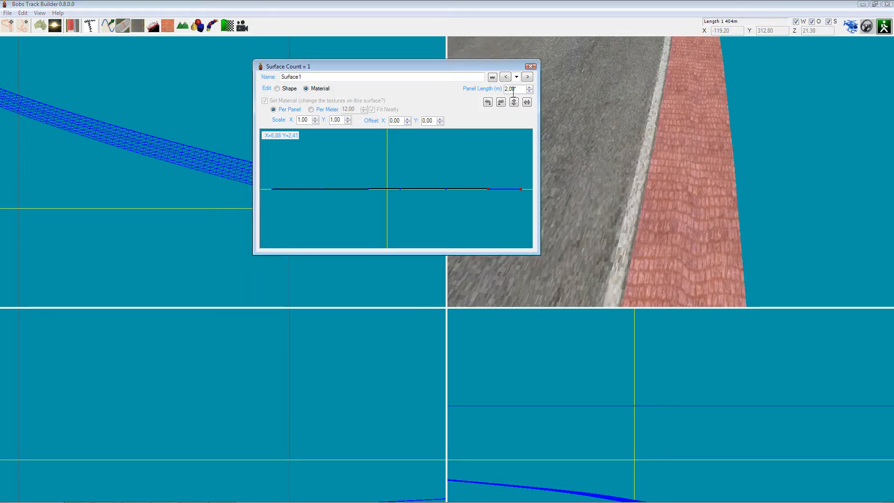
{"action": "left_click", "coordinate": [591, 250]}
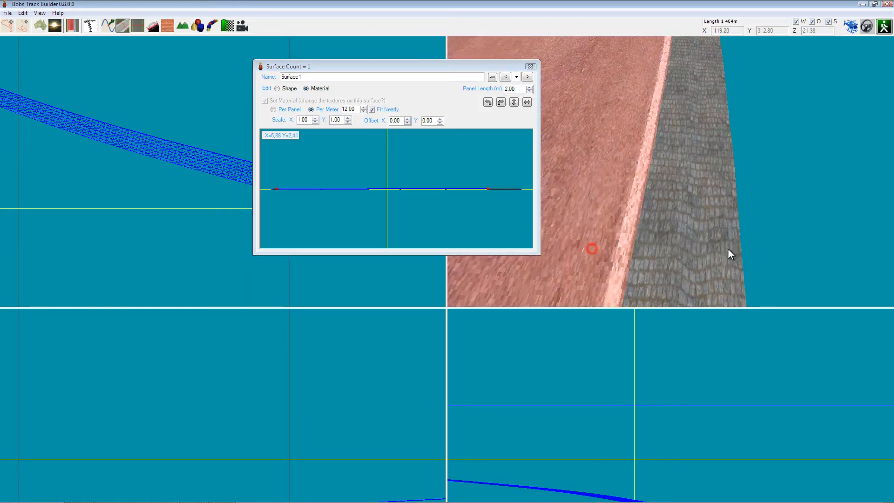
{"action": "left_click", "coordinate": [680, 244]}
{"action": "left_click", "coordinate": [329, 110]}
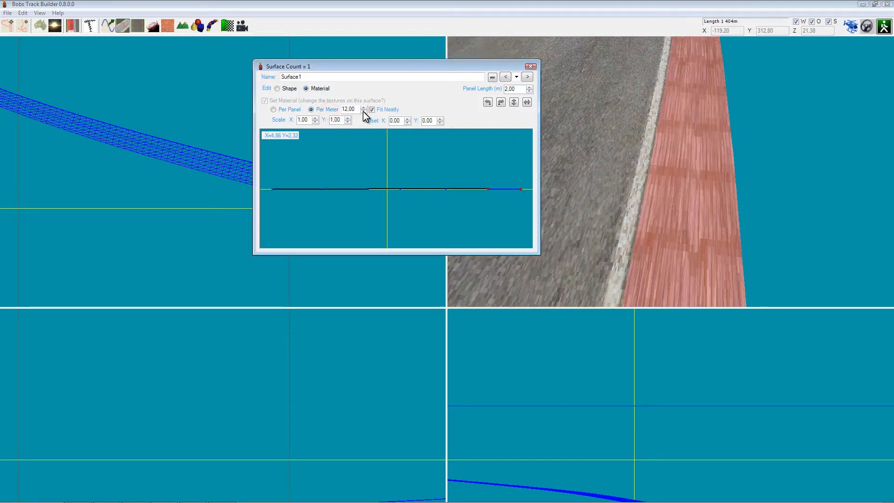
Step: Set the cobble texture's Per Meter length to 3.00
{"action": "left_click", "coordinate": [363, 112]}
{"action": "left_click", "coordinate": [364, 112]}
{"action": "left_click", "coordinate": [363, 112]}
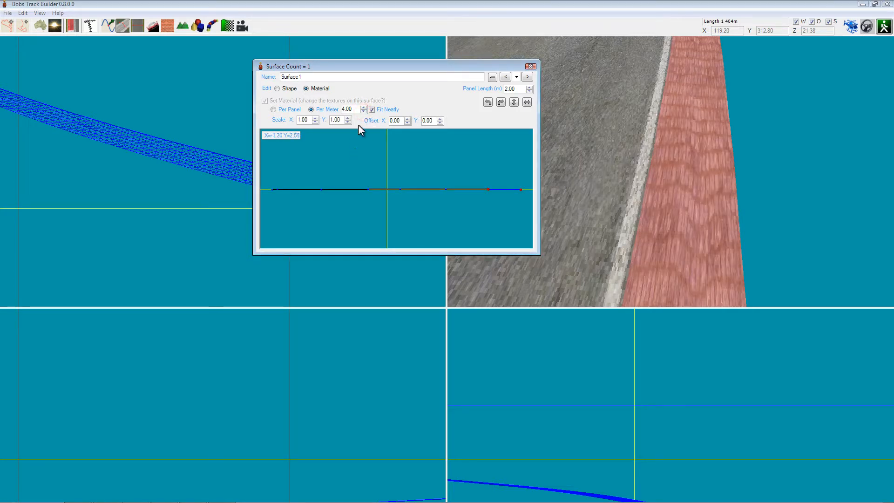
{"action": "left_click", "coordinate": [363, 112]}
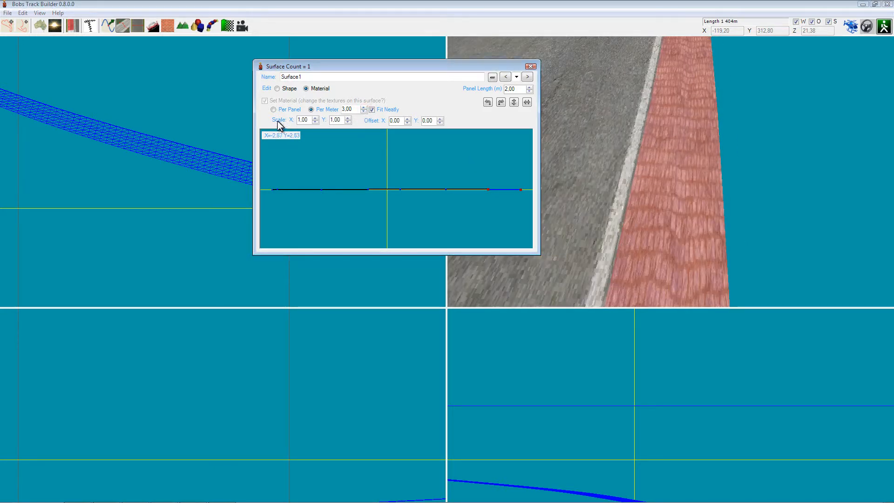
Step: Try larger and smaller X scales for the cobble texture, finishing with Scale X at 0.50
{"action": "left_click", "coordinate": [316, 118]}
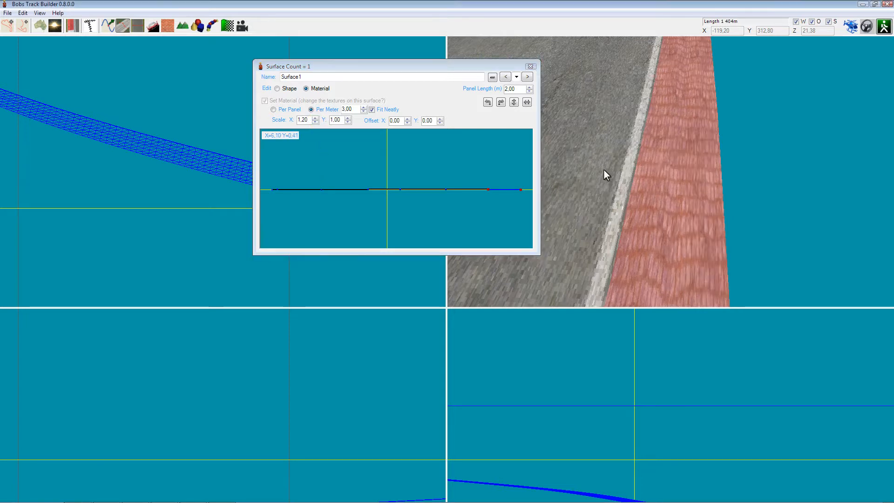
{"action": "left_click", "coordinate": [316, 122]}
{"action": "left_click", "coordinate": [315, 122]}
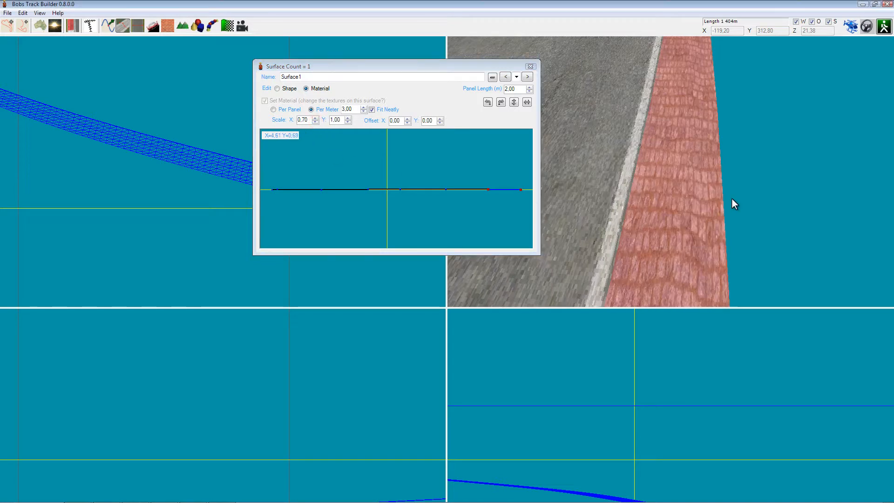
{"action": "left_click", "coordinate": [315, 122]}
{"action": "left_click", "coordinate": [315, 122]}
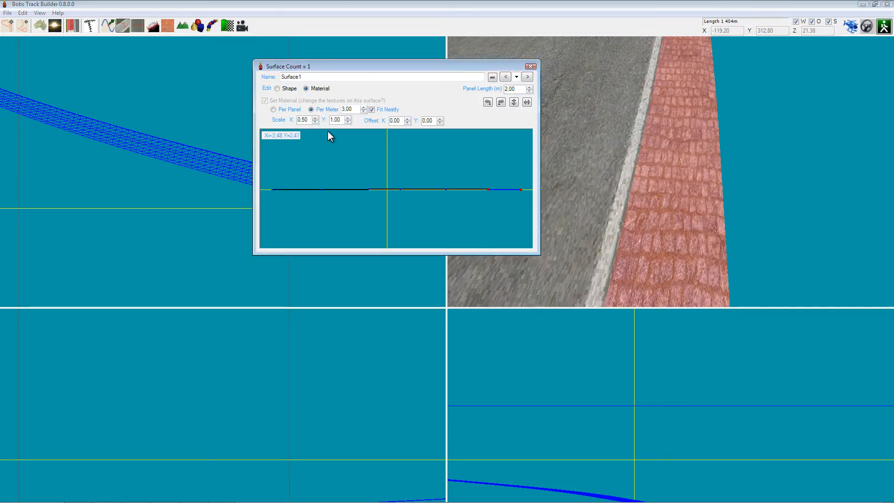
Step: Try a Y scale of 0.80 on the cobble texture, and restore Scale Y to 1.00
{"action": "left_click", "coordinate": [348, 122]}
{"action": "left_click", "coordinate": [348, 122]}
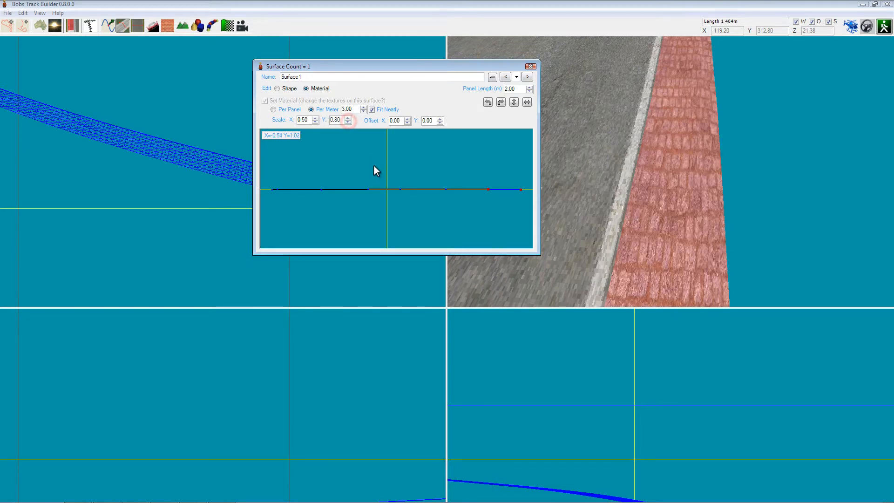
{"action": "left_click", "coordinate": [349, 119]}
{"action": "left_click", "coordinate": [348, 118]}
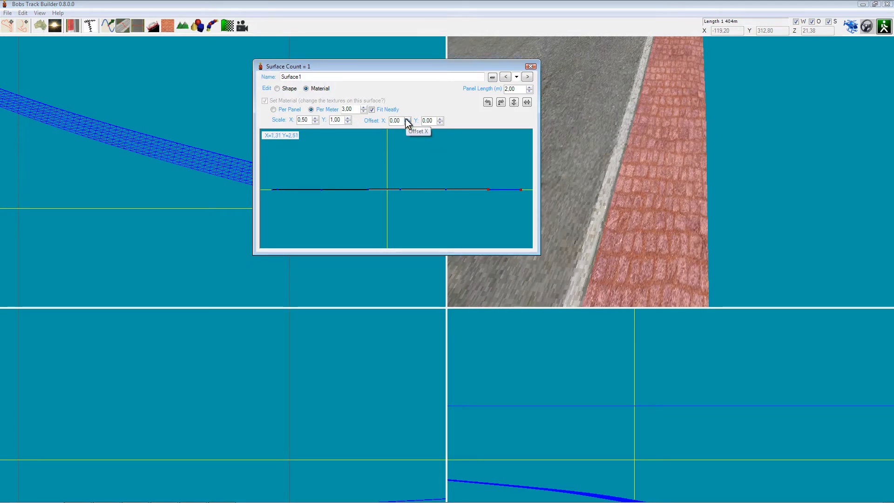
Step: Shift the cobble texture on the strip by setting Offset X to 0.12 and Offset Y to 0.10
{"action": "left_click", "coordinate": [407, 119]}
{"action": "left_click", "coordinate": [407, 119]}
{"action": "left_click", "coordinate": [407, 119]}
{"action": "left_click", "coordinate": [407, 119]}
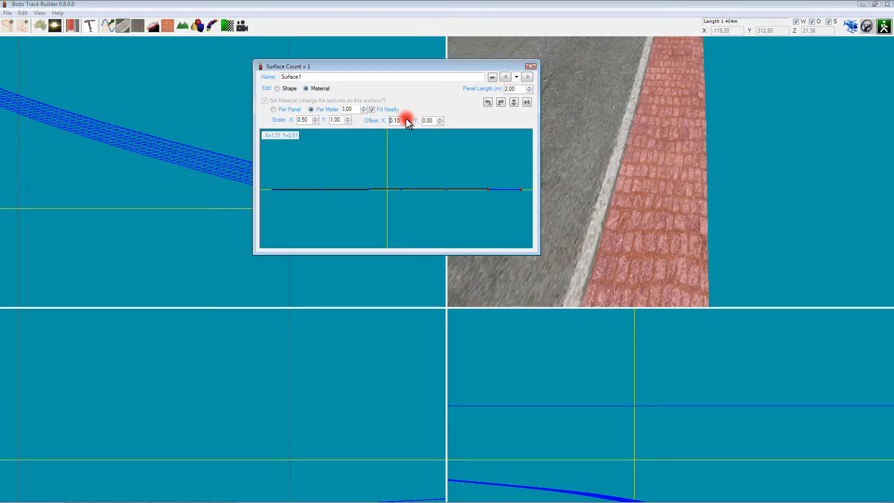
{"action": "left_click", "coordinate": [407, 119]}
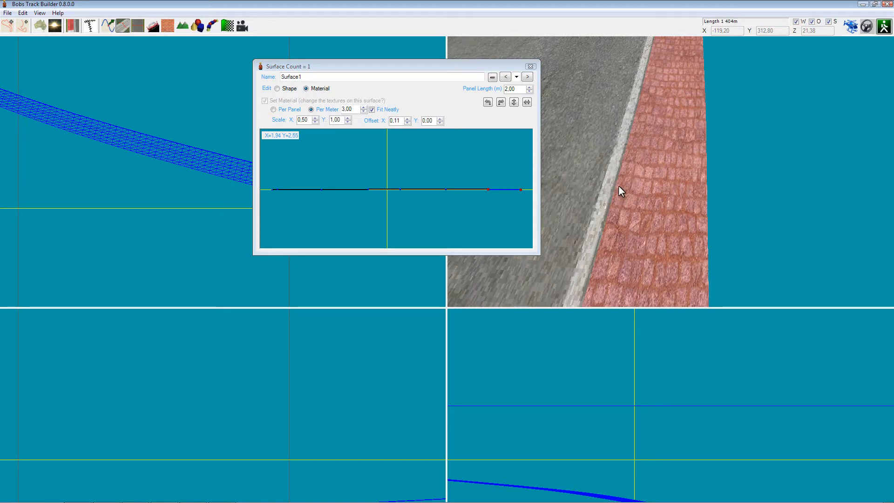
{"action": "left_click", "coordinate": [408, 123]}
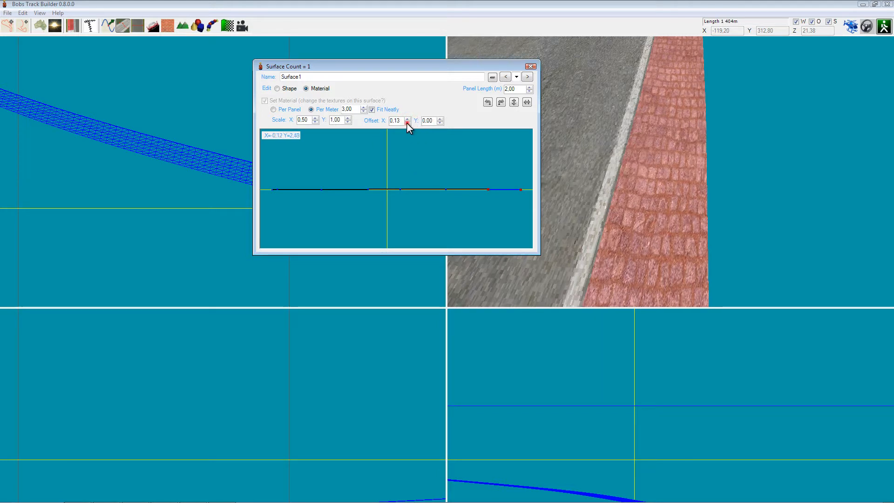
{"action": "left_click", "coordinate": [440, 119]}
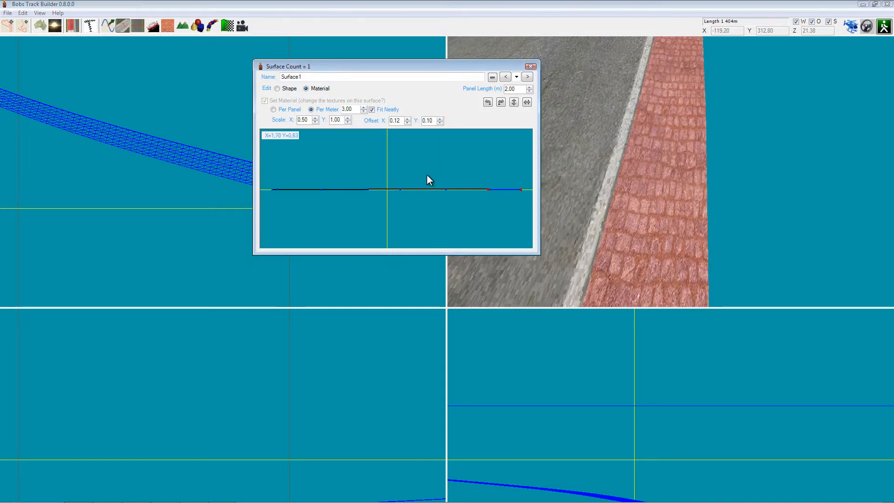
{"action": "left_click_drag", "start_coordinate": [427, 169], "coordinate": [437, 172]}
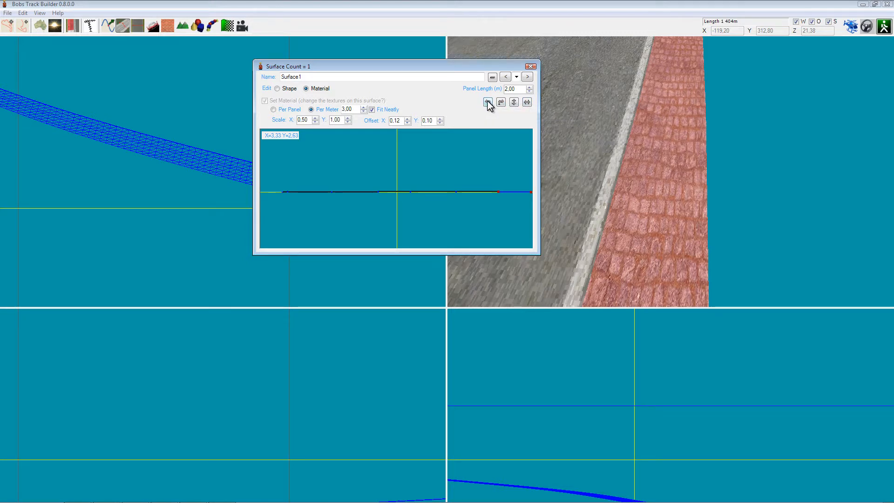
Step: Rotate the cobble texture twice in the same direction, and flip it vertically and horizontally
{"action": "left_click", "coordinate": [488, 101]}
{"action": "left_click", "coordinate": [487, 102]}
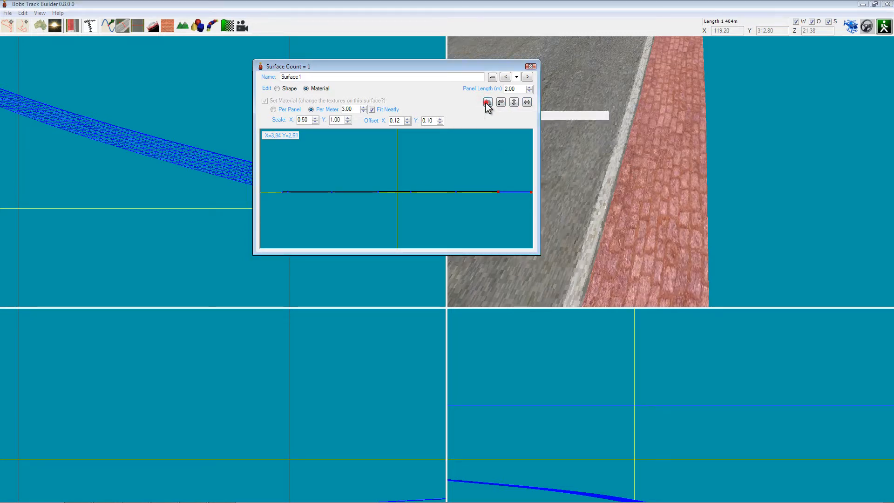
{"action": "left_click", "coordinate": [513, 102]}
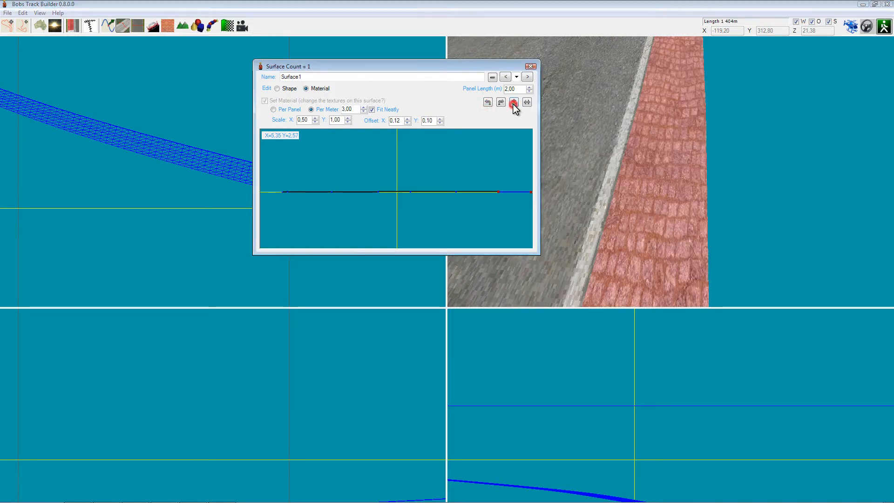
{"action": "left_click", "coordinate": [529, 103]}
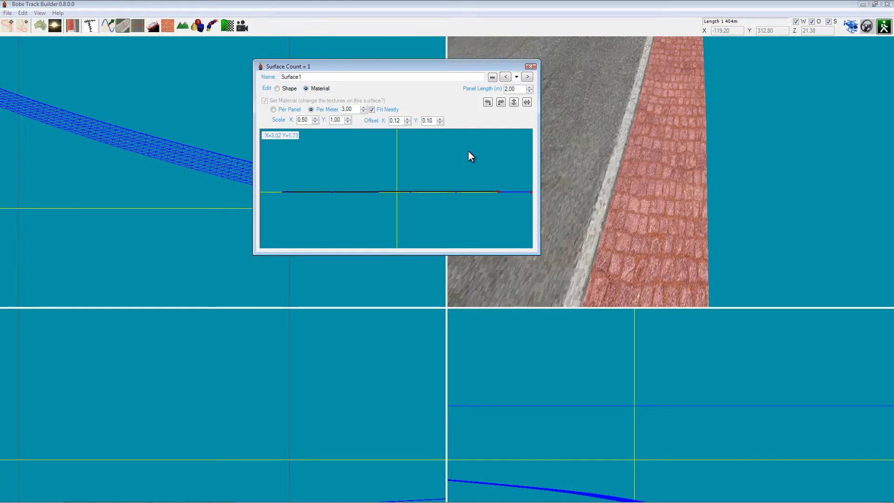
Step: Close the surface editor, reopen it for the same road surface and set it to edit the shape
{"action": "left_click", "coordinate": [531, 67]}
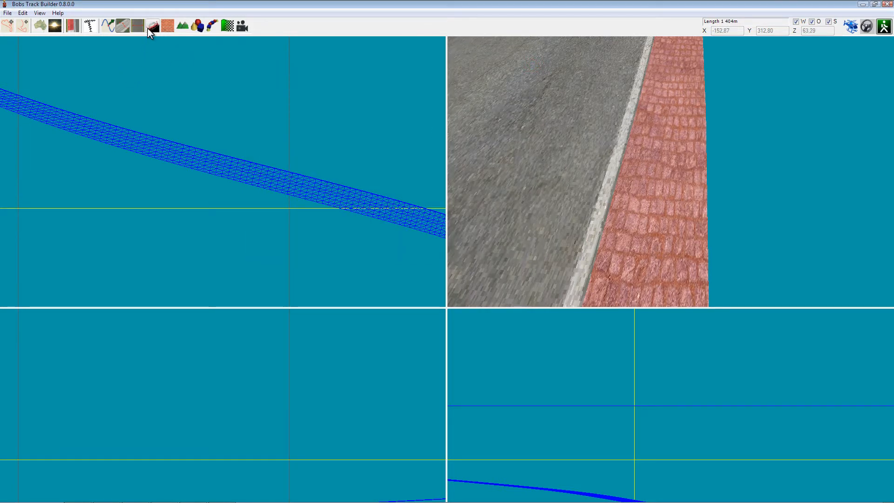
{"action": "right_click_drag", "start_coordinate": [516, 129], "coordinate": [543, 136]}
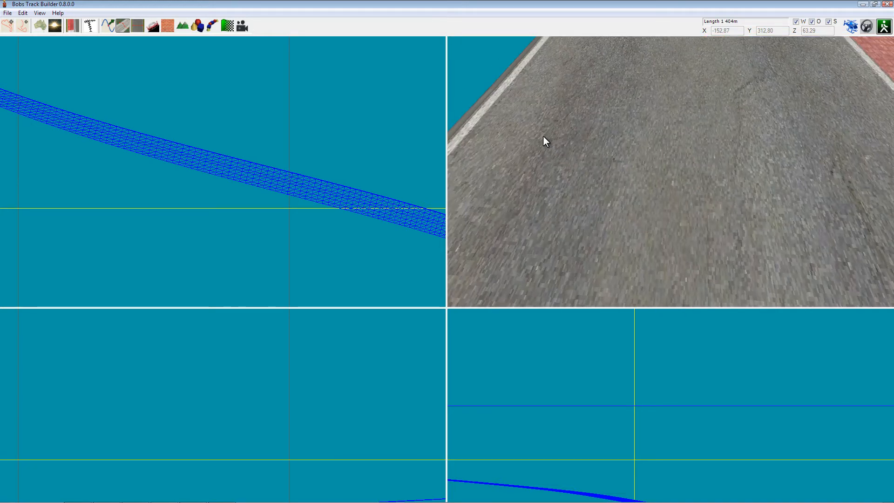
{"action": "scroll", "coordinate": [543, 136], "scroll_direction": "down", "scroll_amount": 3}
{"action": "right_click_drag", "start_coordinate": [652, 222], "coordinate": [638, 180]}
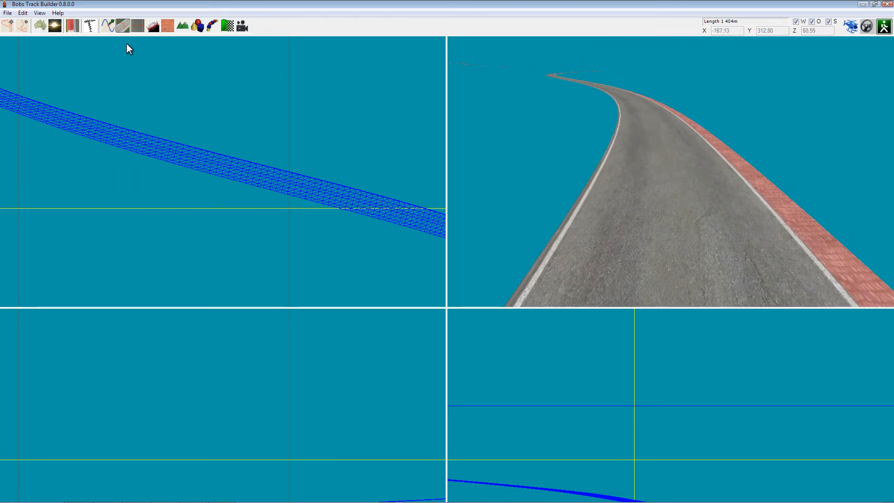
{"action": "left_click", "coordinate": [125, 26]}
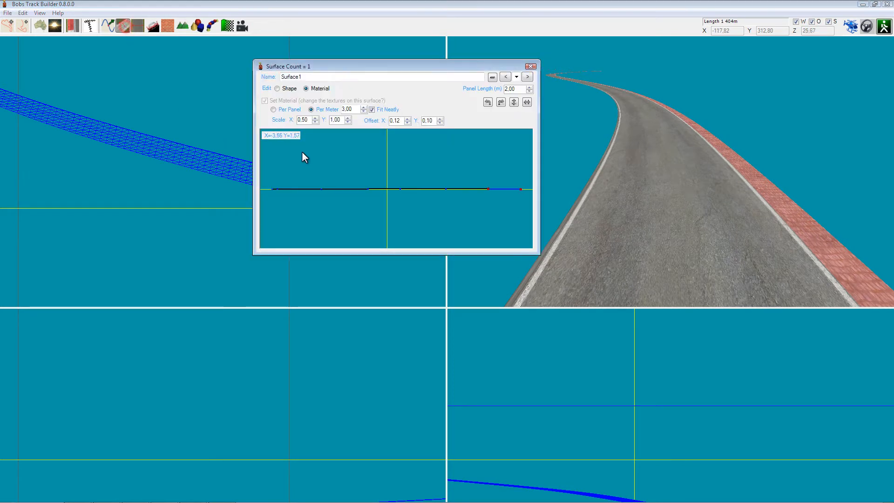
{"action": "left_click", "coordinate": [285, 89]}
Step: Insert a new surface cross-section across the road near its beginning
{"action": "right_click_drag", "start_coordinate": [737, 201], "coordinate": [647, 210]}
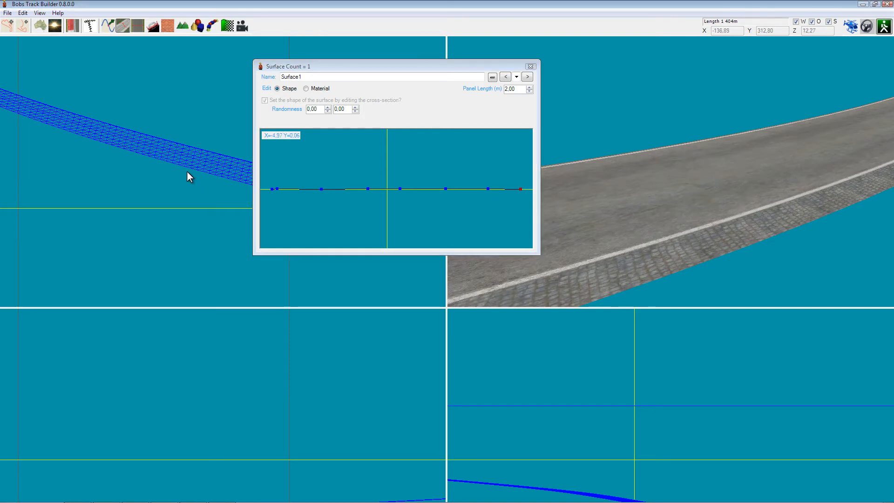
{"action": "scroll", "coordinate": [175, 200], "scroll_direction": "down", "scroll_amount": 3}
{"action": "scroll", "coordinate": [175, 198], "scroll_direction": "down", "scroll_amount": 1}
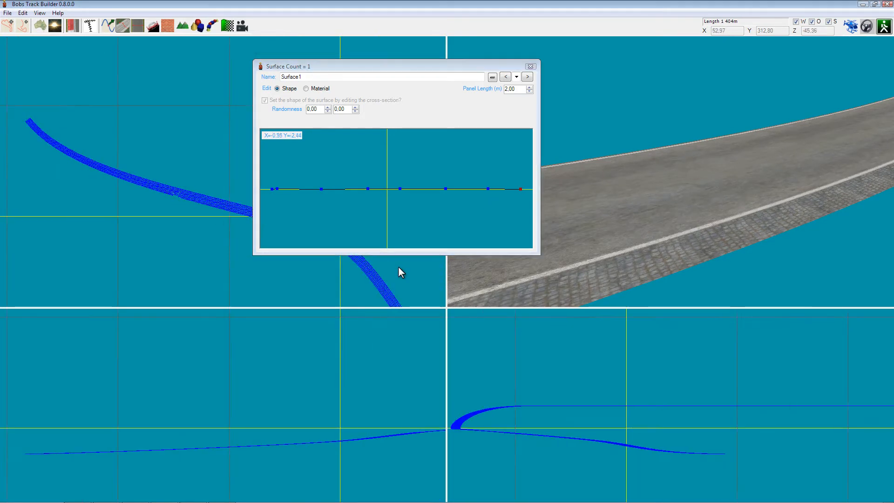
{"action": "right_click_drag", "start_coordinate": [743, 199], "coordinate": [644, 193]}
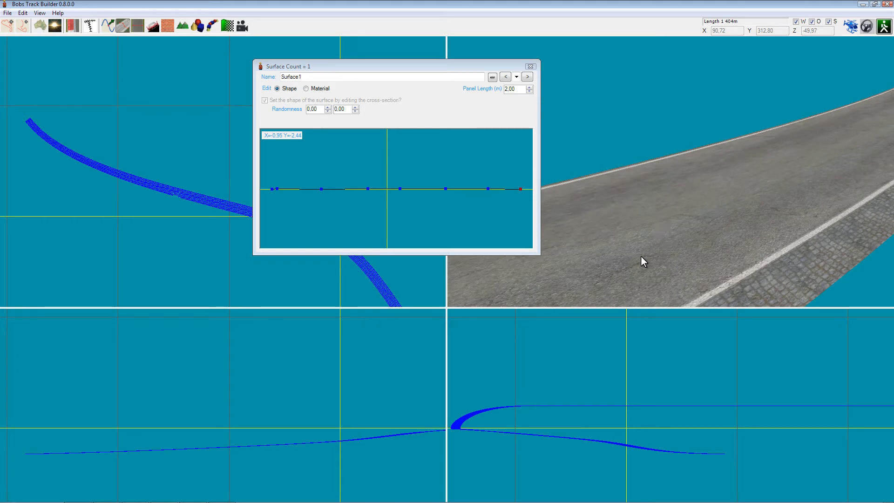
{"action": "right_click_drag", "start_coordinate": [641, 257], "coordinate": [717, 225]}
{"action": "right_click_drag", "start_coordinate": [627, 224], "coordinate": [697, 161]}
{"action": "right_click_drag", "start_coordinate": [651, 197], "coordinate": [633, 213]}
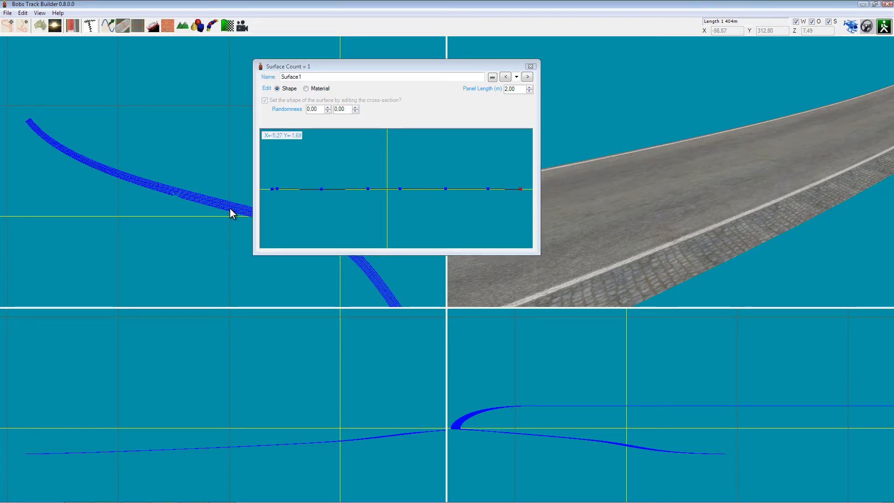
{"action": "left_click", "coordinate": [629, 195]}
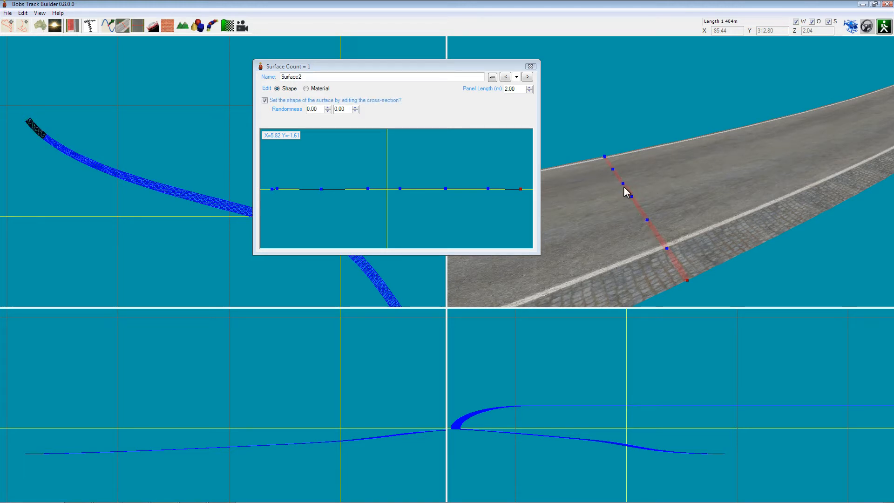
{"action": "left_click", "coordinate": [630, 189]}
{"action": "middle_click_drag", "start_coordinate": [596, 200], "coordinate": [619, 195]}
{"action": "scroll", "coordinate": [620, 196], "scroll_direction": "up", "scroll_amount": 1}
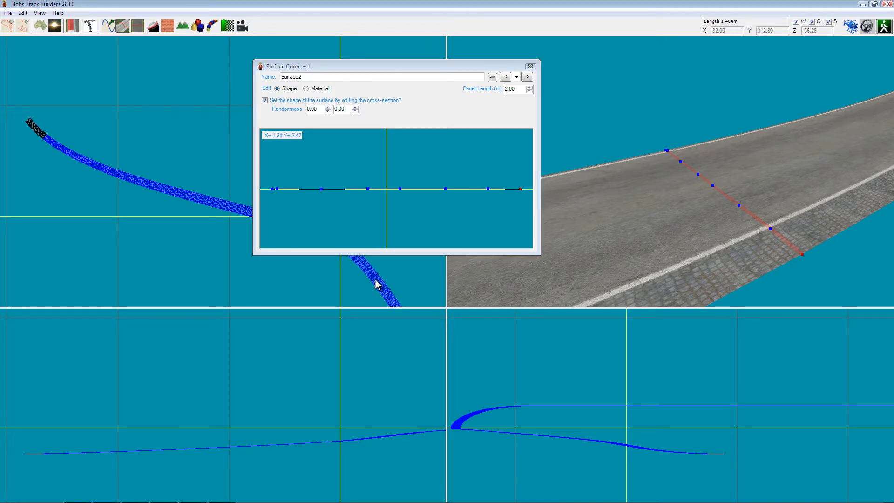
Step: Insert a second cross-section further along the road and a third one between the two
{"action": "right_click_drag", "start_coordinate": [372, 281], "coordinate": [163, 162]}
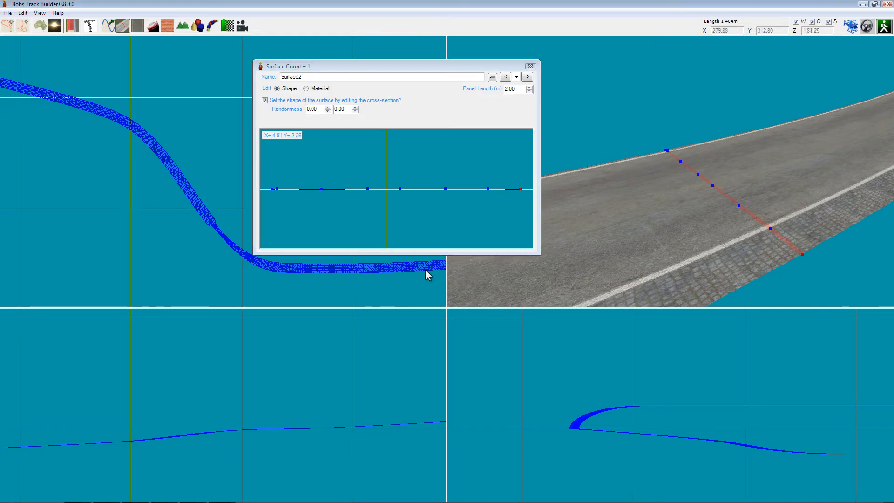
{"action": "right_click_drag", "start_coordinate": [365, 275], "coordinate": [207, 191]}
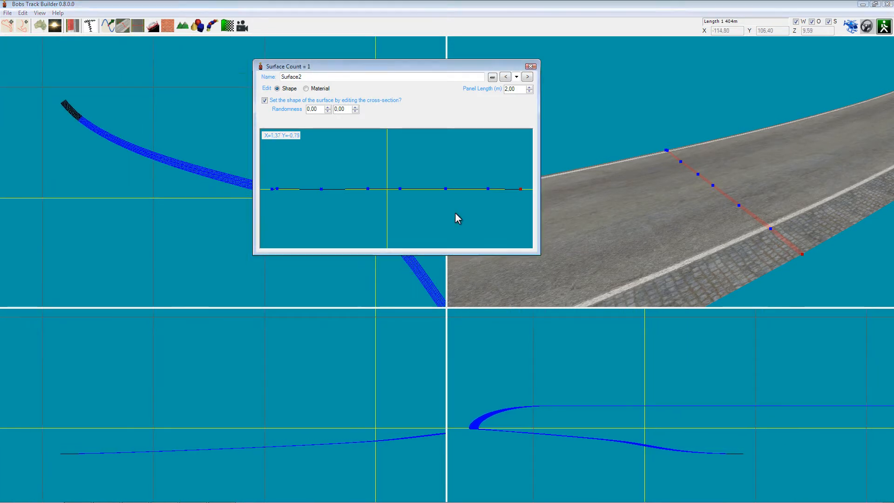
{"action": "right_click_drag", "start_coordinate": [755, 180], "coordinate": [725, 189]}
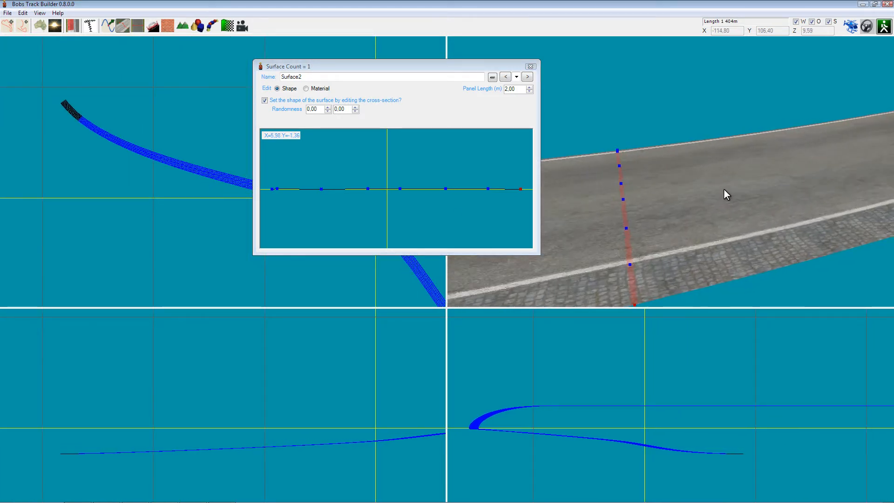
{"action": "left_click", "coordinate": [775, 169]}
{"action": "right_click_drag", "start_coordinate": [742, 170], "coordinate": [693, 169]}
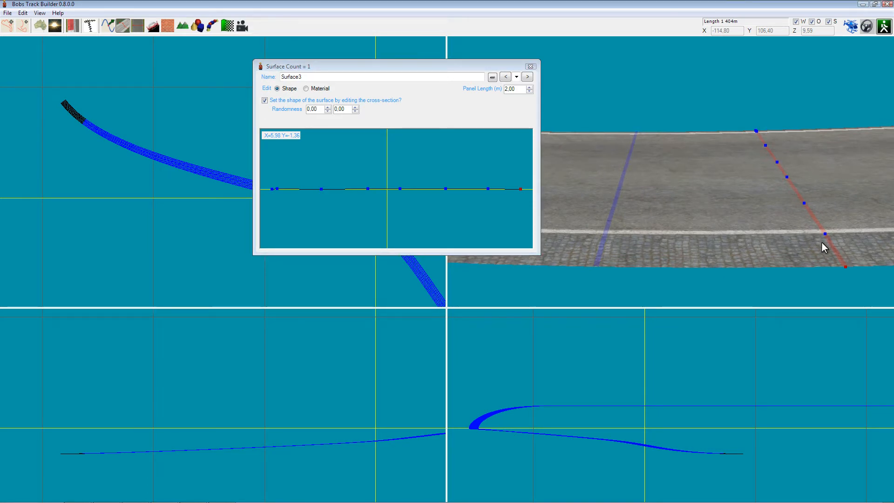
{"action": "left_click", "coordinate": [705, 179]}
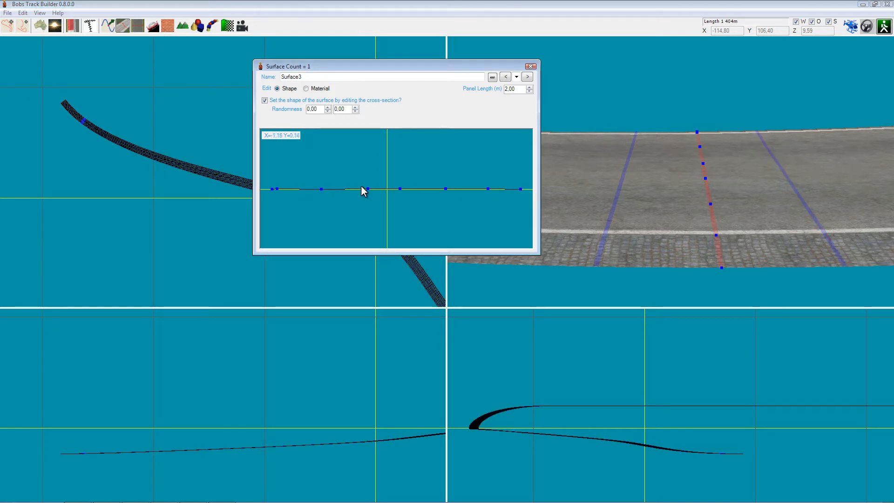
Step: Raise the three central points of the middle cross-section to about Y 0.08, with the centre point slightly higher, forming a bump
{"action": "mouse_move", "coordinate": [344, 171]}
{"action": "left_mouse_down"}
{"action": "mouse_move", "coordinate": [358, 182]}
{"action": "mouse_move", "coordinate": [474, 198]}
{"action": "left_mouse_up"}
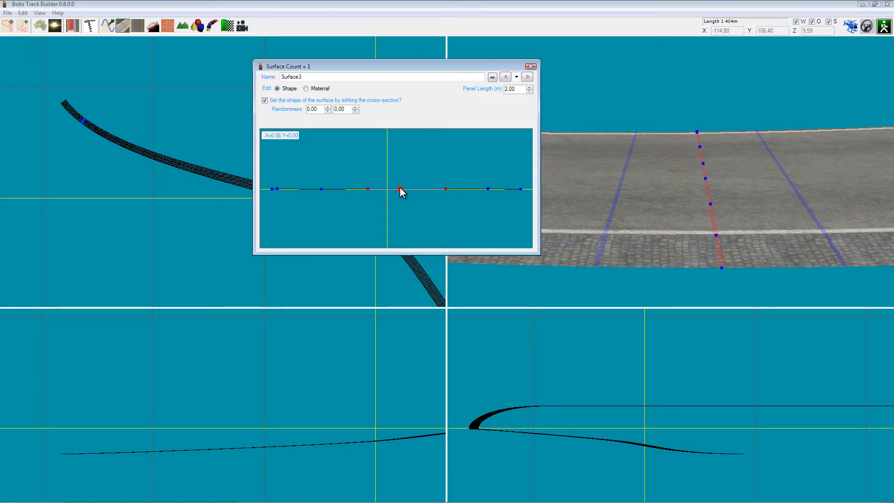
{"action": "left_click_drag", "start_coordinate": [400, 189], "coordinate": [399, 187]}
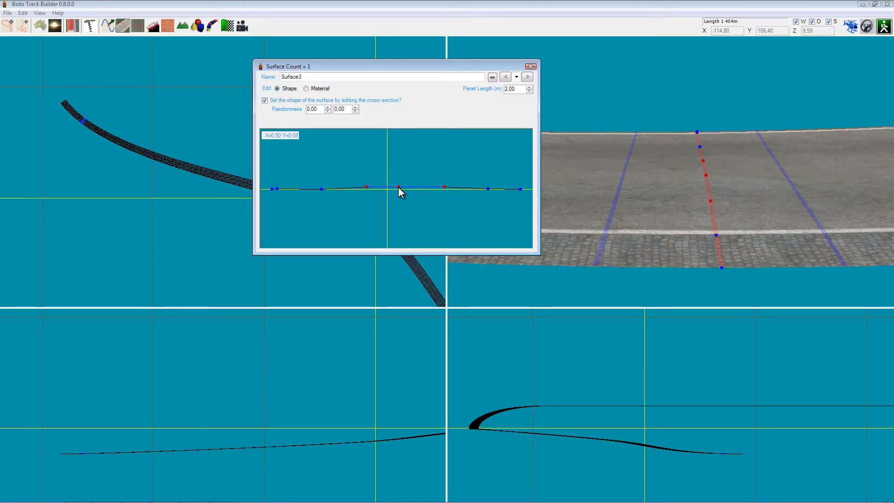
{"action": "right_click_drag", "start_coordinate": [639, 175], "coordinate": [781, 160]}
{"action": "right_click_drag", "start_coordinate": [698, 160], "coordinate": [654, 188]}
{"action": "right_click_drag", "start_coordinate": [628, 155], "coordinate": [640, 175]}
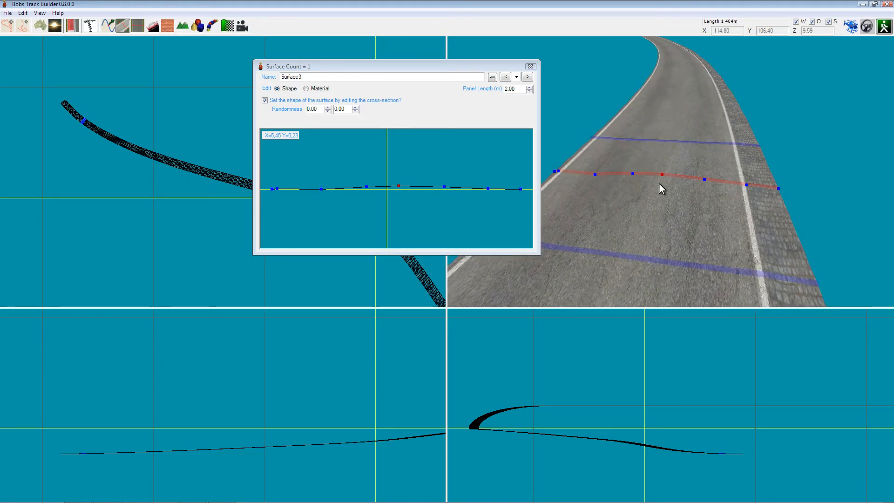
Step: Switch to material editing, enable Set Material on the raised middle cross-section, and compare the tarmac sections before and after it
{"action": "left_click", "coordinate": [306, 89]}
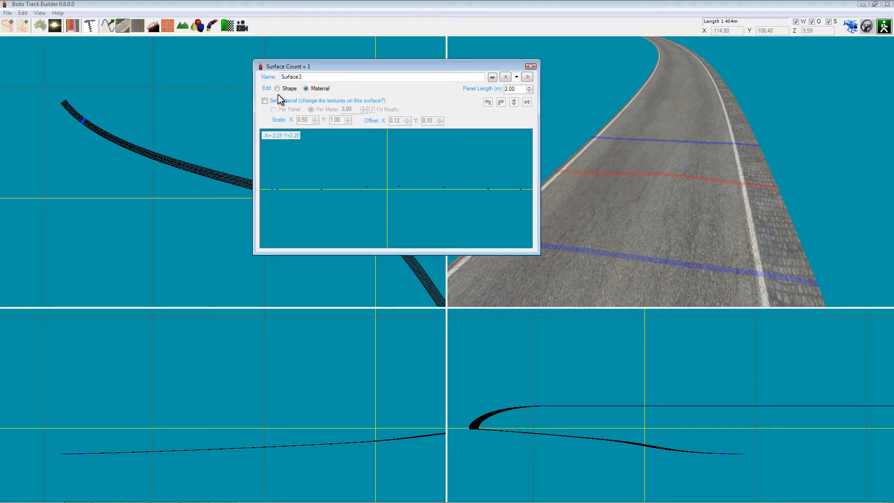
{"action": "left_click", "coordinate": [269, 103]}
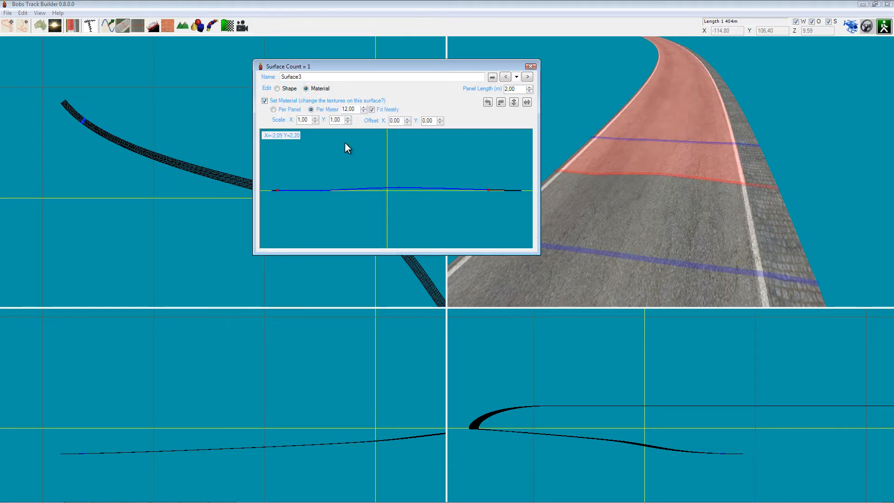
{"action": "left_click", "coordinate": [394, 186]}
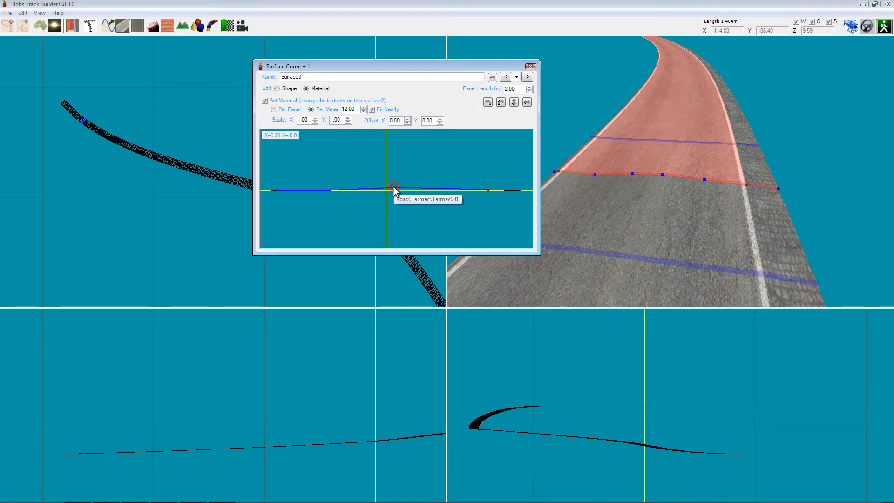
{"action": "left_click", "coordinate": [638, 188]}
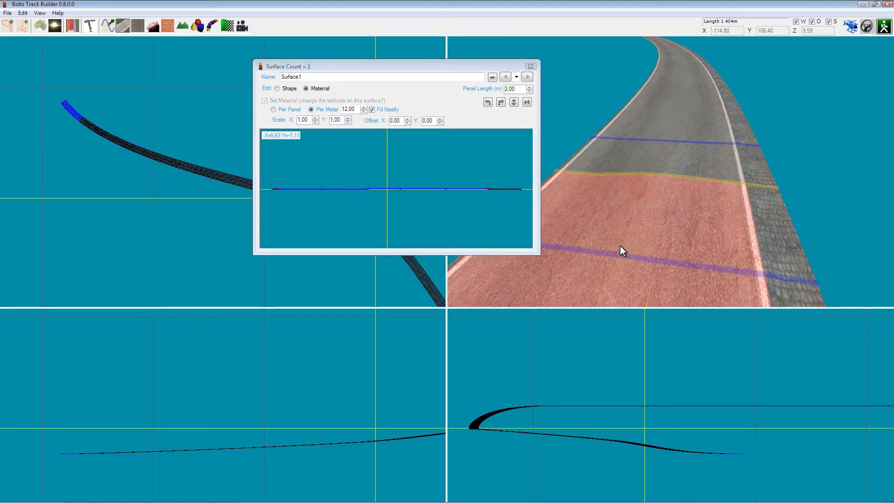
{"action": "left_click", "coordinate": [665, 158]}
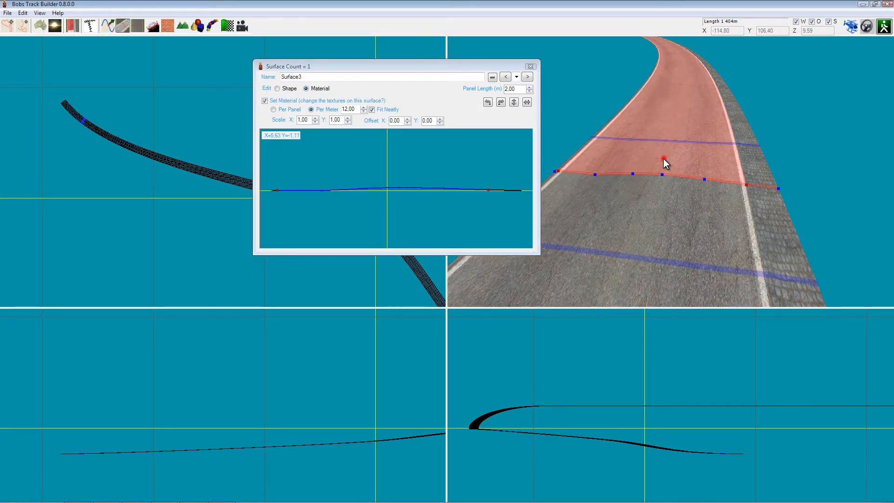
{"action": "left_click", "coordinate": [649, 214]}
{"action": "middle_click_drag", "start_coordinate": [638, 228], "coordinate": [633, 190]}
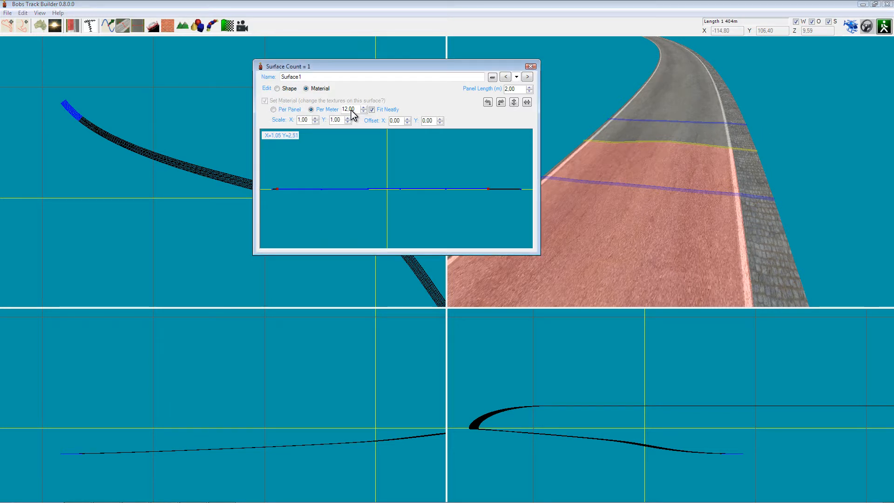
Step: Enable Set Material on the two inserted cross-sections before and after the raised one
{"action": "left_click", "coordinate": [643, 188]}
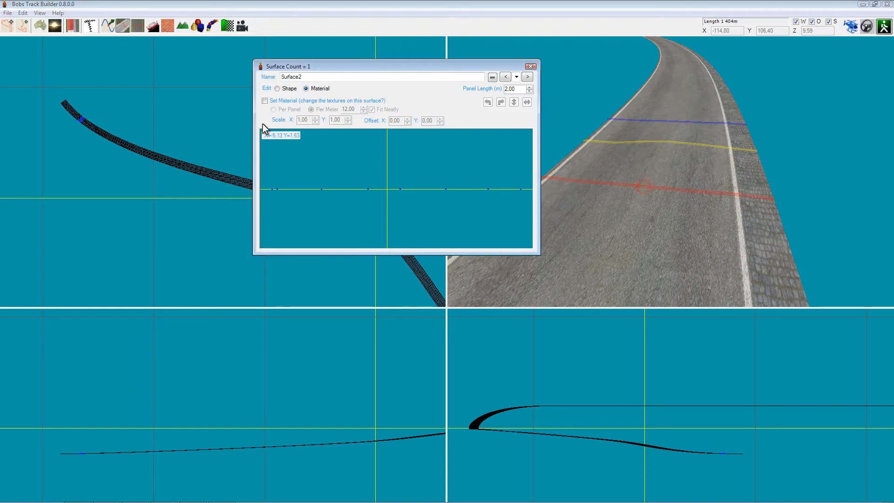
{"action": "left_click", "coordinate": [273, 102]}
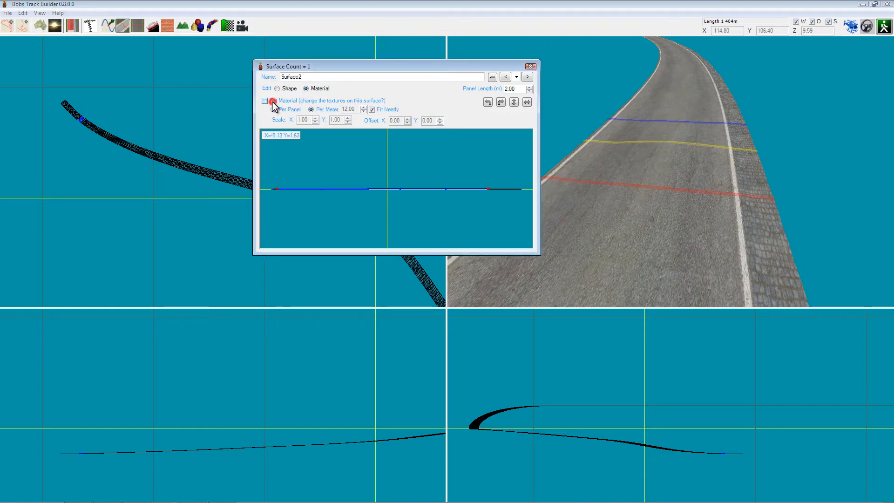
{"action": "left_click", "coordinate": [663, 123]}
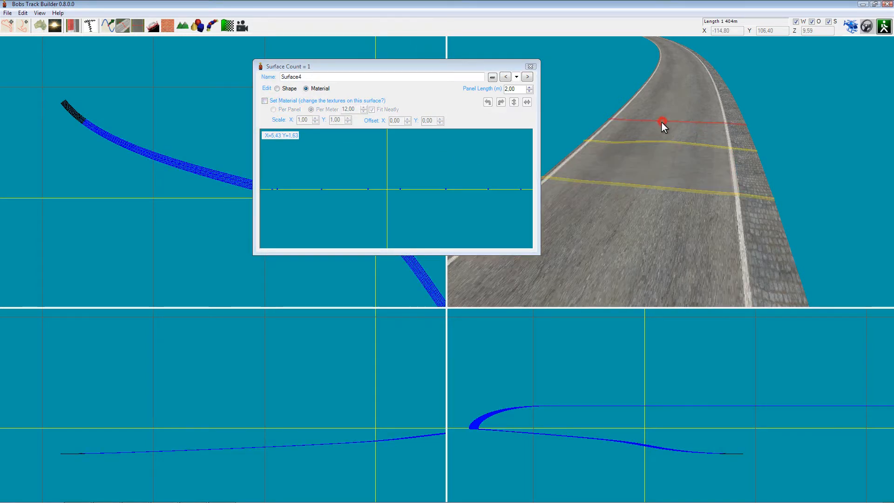
{"action": "left_click", "coordinate": [275, 101]}
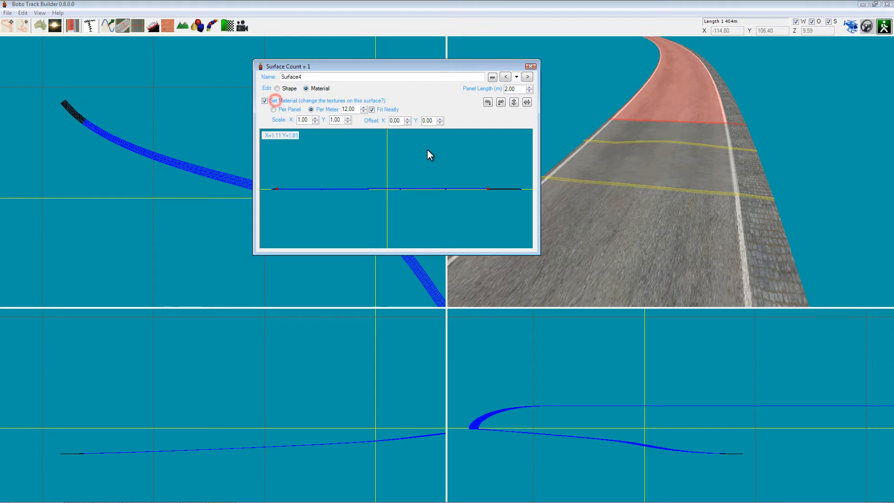
Step: Turn off Set Material on the raised middle cross-section
{"action": "left_click", "coordinate": [659, 144]}
{"action": "left_click", "coordinate": [307, 121]}
{"action": "left_click", "coordinate": [265, 101]}
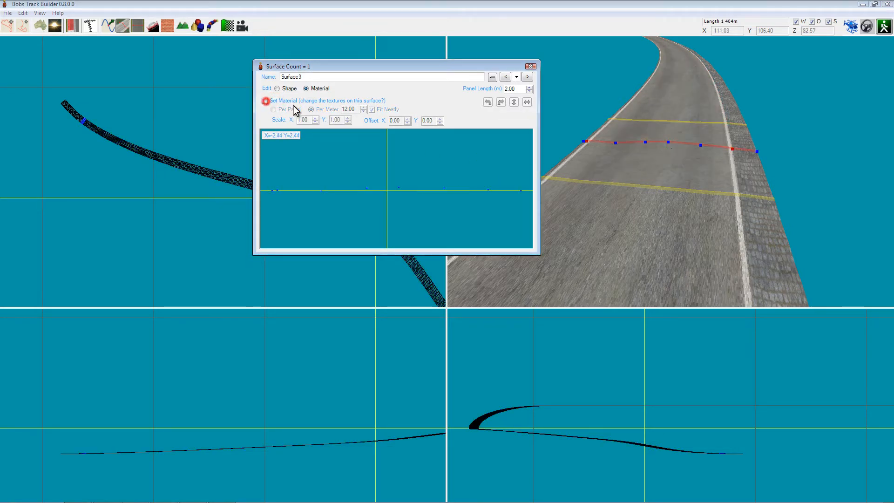
Step: Replace the tarmac material between the two outer inserted cross-sections with Tarmac003 from the Road materials
{"action": "left_click", "coordinate": [659, 152]}
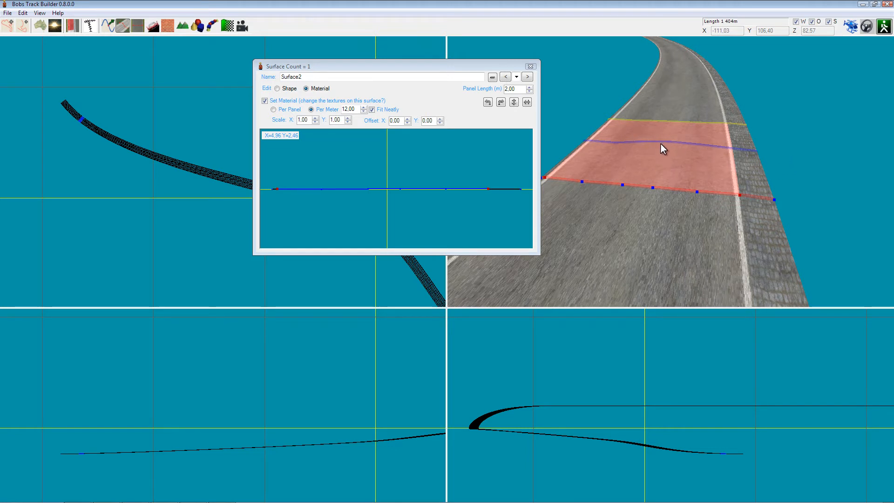
{"action": "right_click_drag", "start_coordinate": [661, 144], "coordinate": [644, 171]}
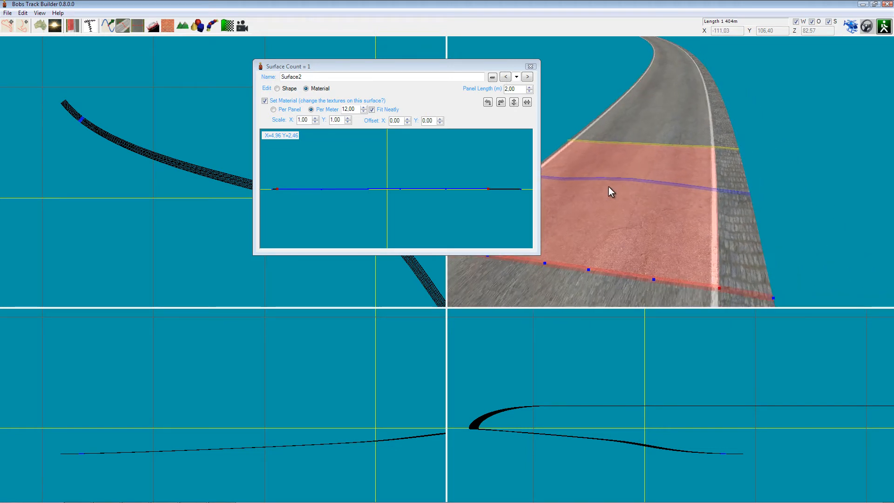
{"action": "right_click", "coordinate": [373, 178]}
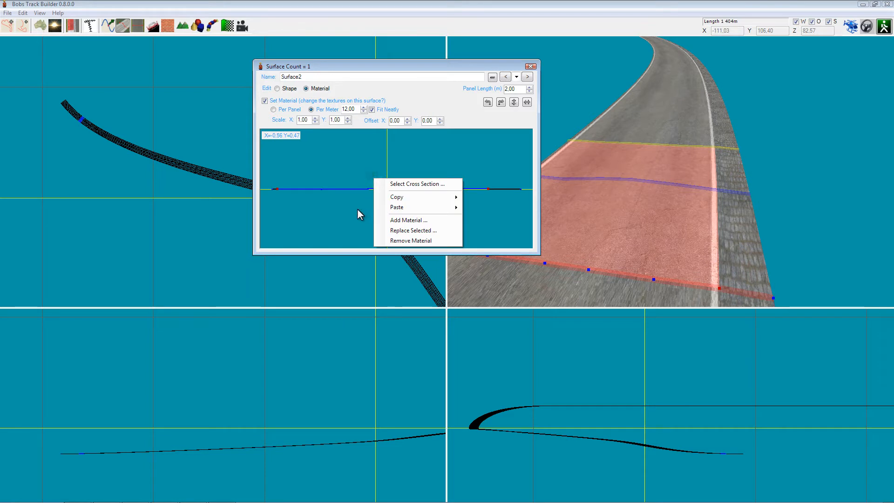
{"action": "left_click", "coordinate": [439, 230]}
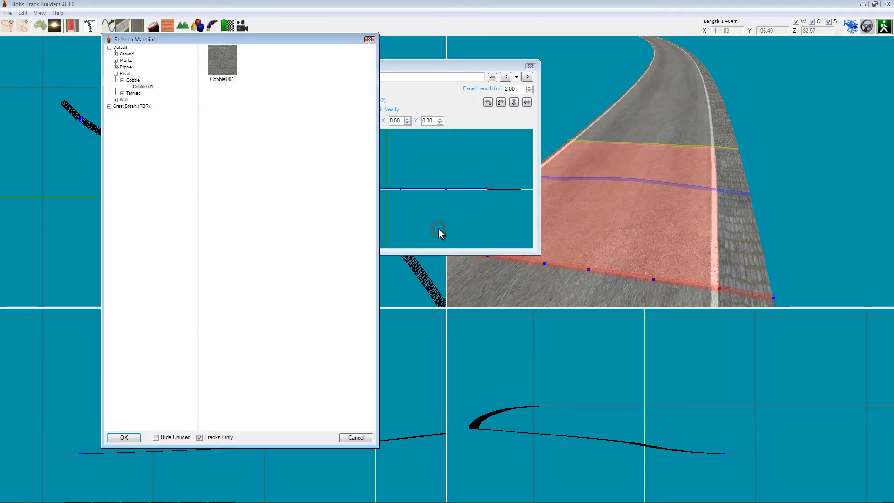
{"action": "left_click", "coordinate": [124, 74]}
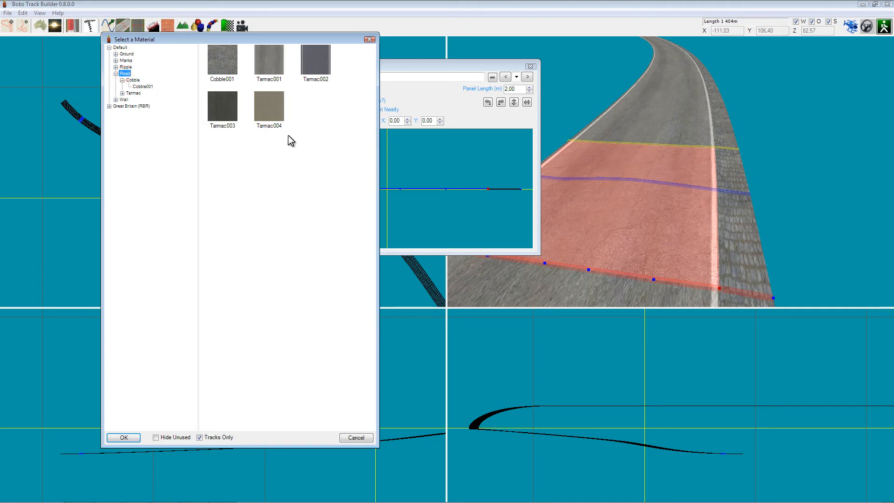
{"action": "double_click", "coordinate": [221, 104]}
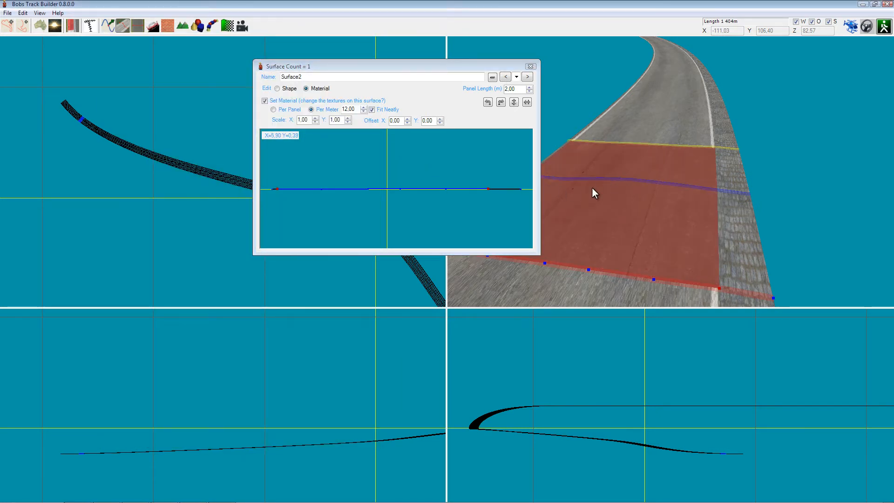
Step: Set the Tarmac003 section's texture repeat to 8.00 using the Per Meter setting
{"action": "left_click", "coordinate": [364, 111]}
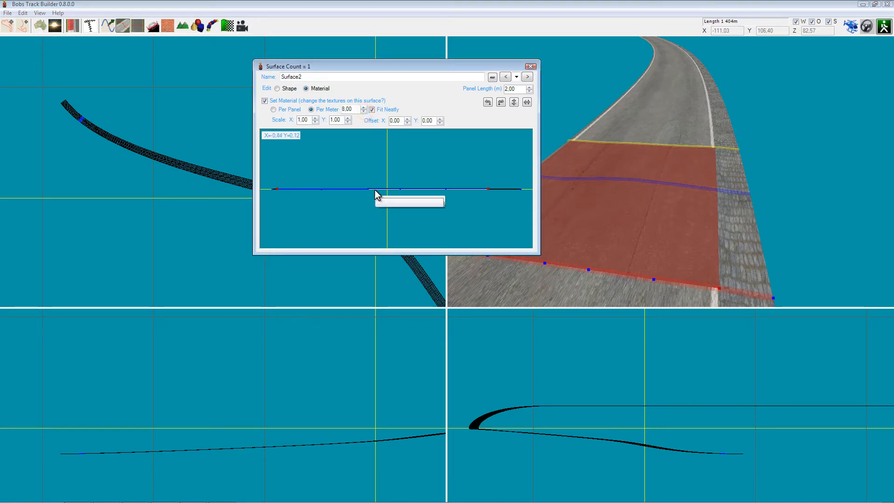
{"action": "mouse_move", "coordinate": [603, 188]}
{"action": "middle_mouse_down"}
{"action": "mouse_move", "coordinate": [622, 186]}
{"action": "mouse_move", "coordinate": [609, 186]}
{"action": "middle_mouse_up"}
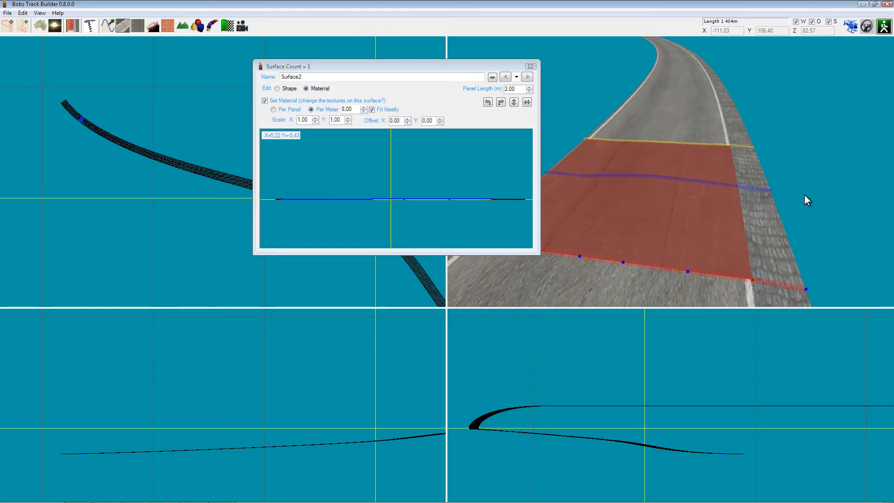
{"action": "middle_click_drag", "start_coordinate": [680, 191], "coordinate": [689, 192]}
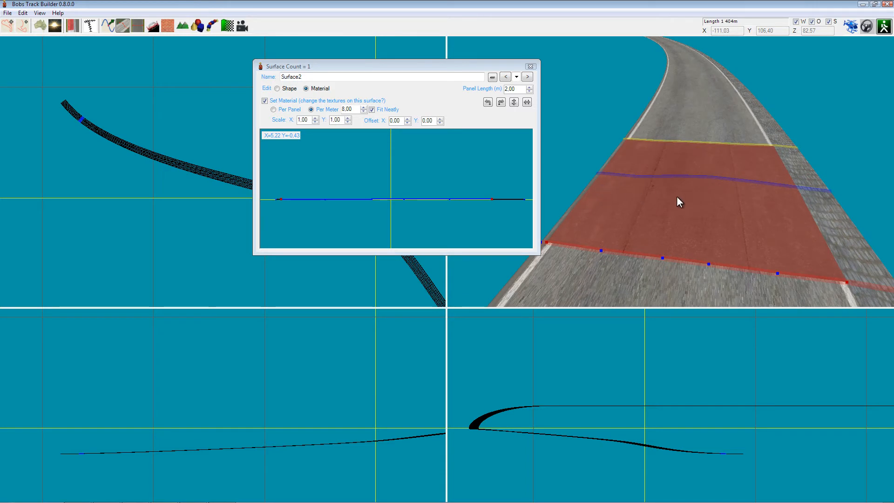
{"action": "middle_click_drag", "start_coordinate": [685, 188], "coordinate": [689, 188]}
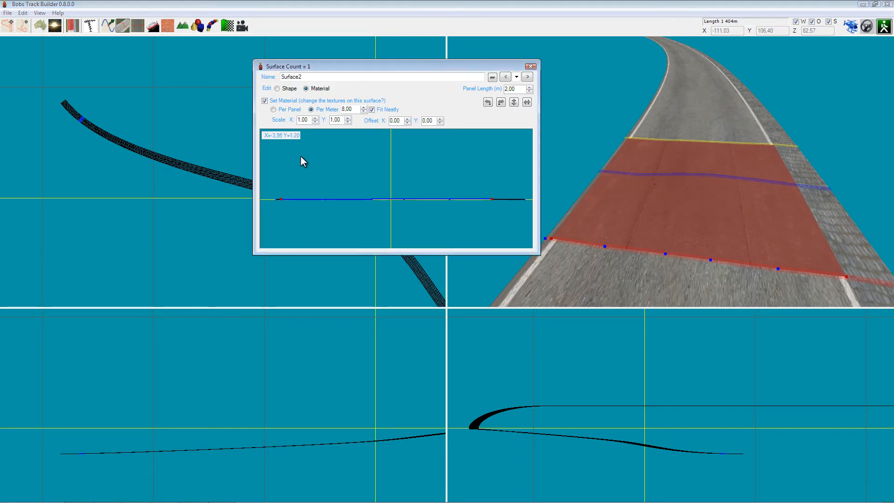
Step: Return to shape editing, select every point of the cross-section starting the dark tarmac, and copy its Shape & Materials
{"action": "left_click", "coordinate": [285, 88]}
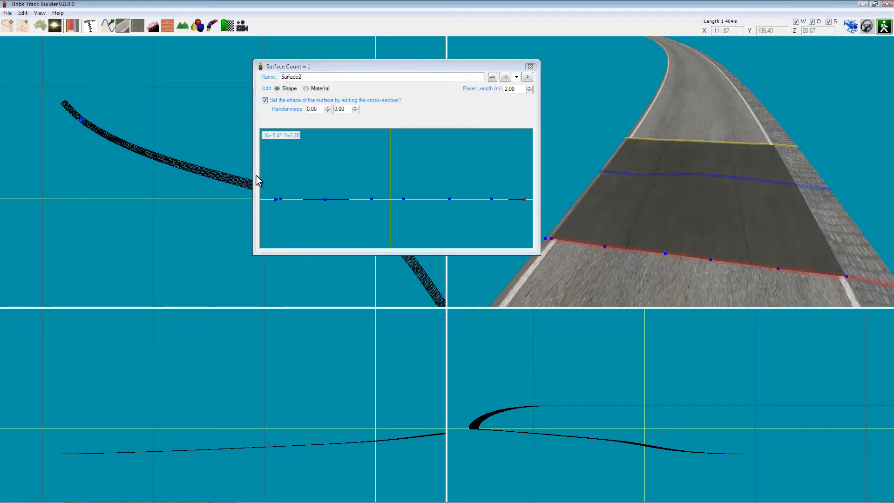
{"action": "left_click_drag", "start_coordinate": [274, 167], "coordinate": [549, 221]}
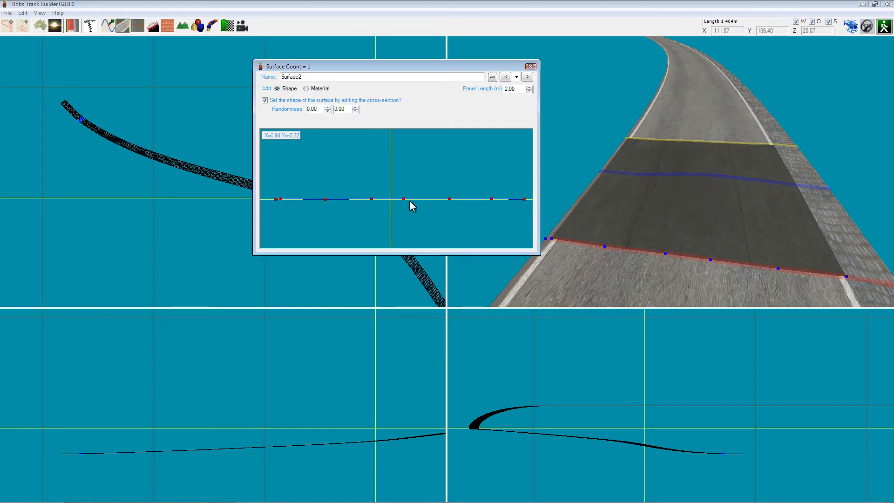
{"action": "right_click", "coordinate": [392, 186]}
{"action": "mouse_move", "coordinate": [441, 201]}
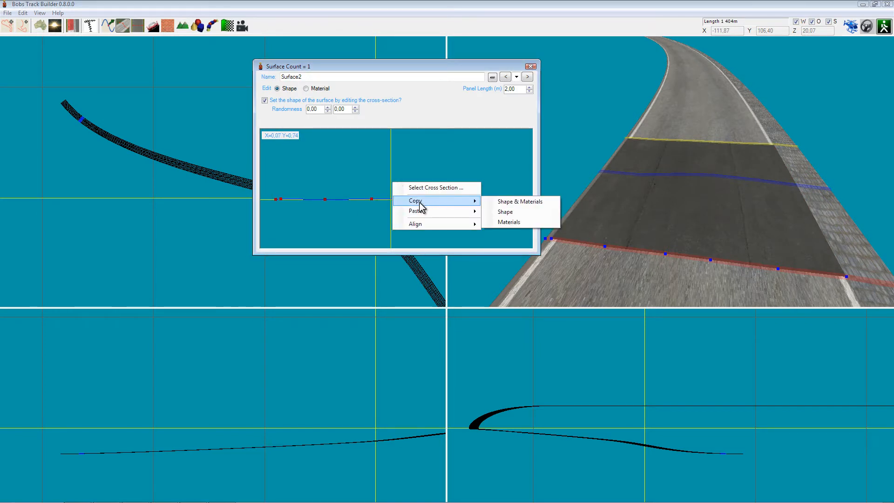
{"action": "left_click", "coordinate": [530, 201]}
{"action": "right_click", "coordinate": [443, 179]}
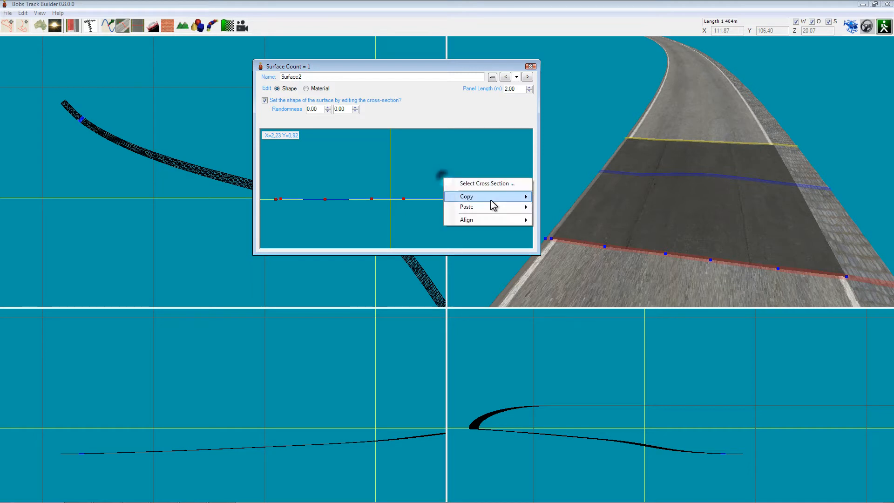
{"action": "mouse_move", "coordinate": [499, 201]}
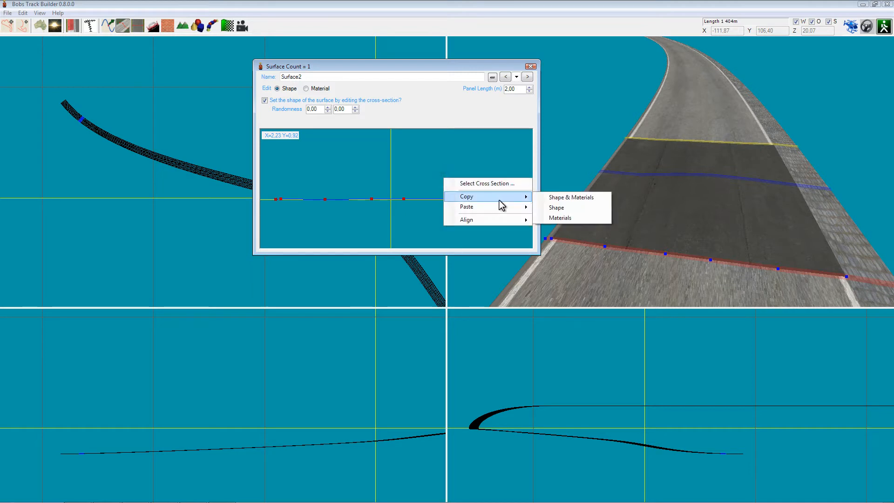
{"action": "left_click", "coordinate": [559, 199]}
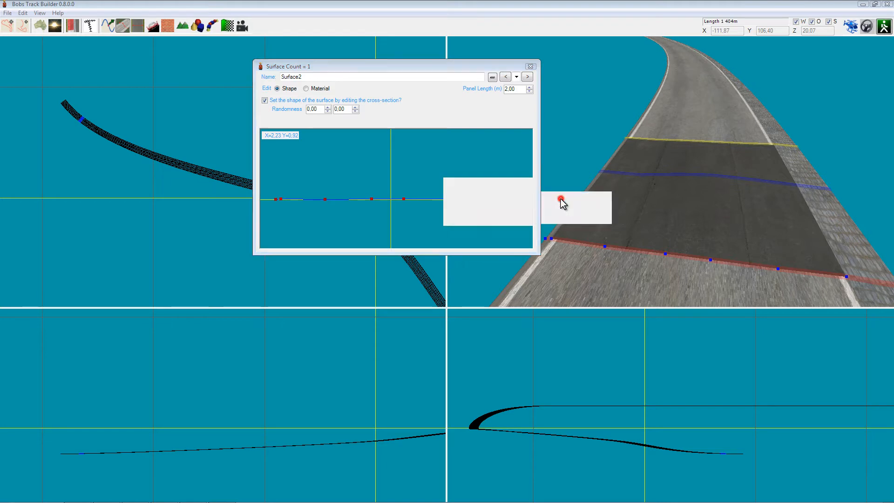
Step: Insert two cross-sections farther along the road, beyond the dark tarmac section
{"action": "middle_click_drag", "start_coordinate": [713, 97], "coordinate": [692, 164]}
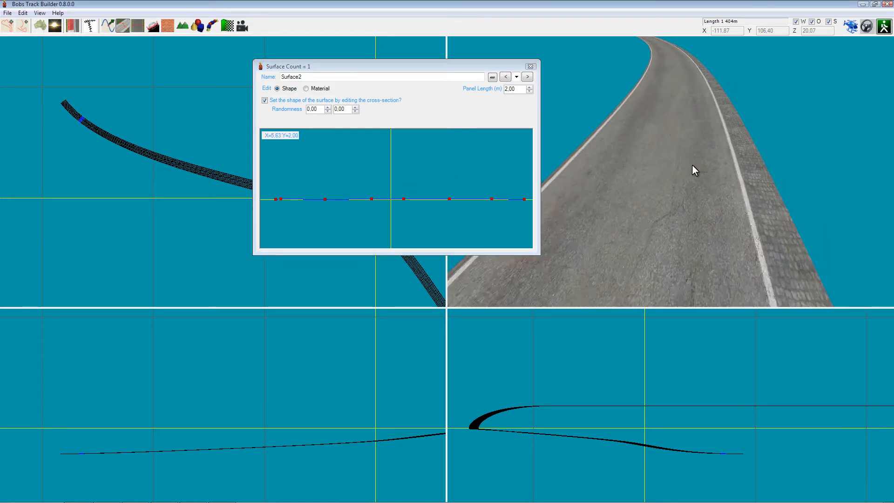
{"action": "left_click", "coordinate": [660, 124]}
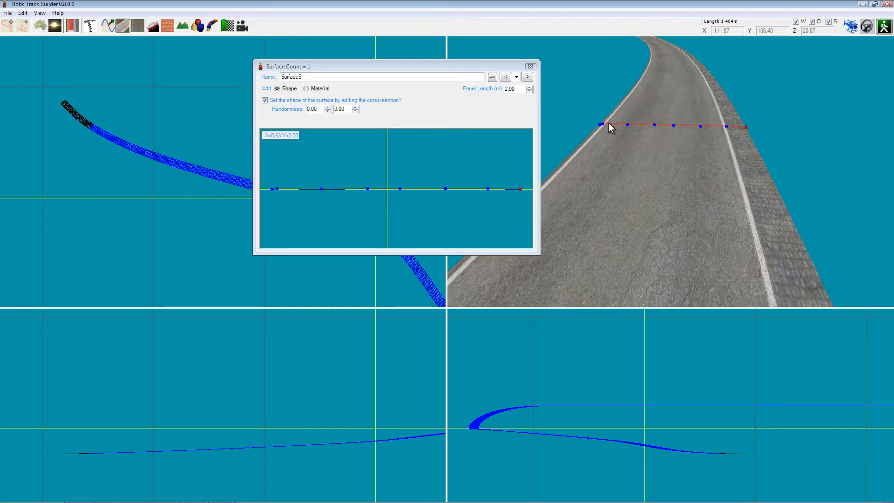
{"action": "left_click", "coordinate": [645, 186]}
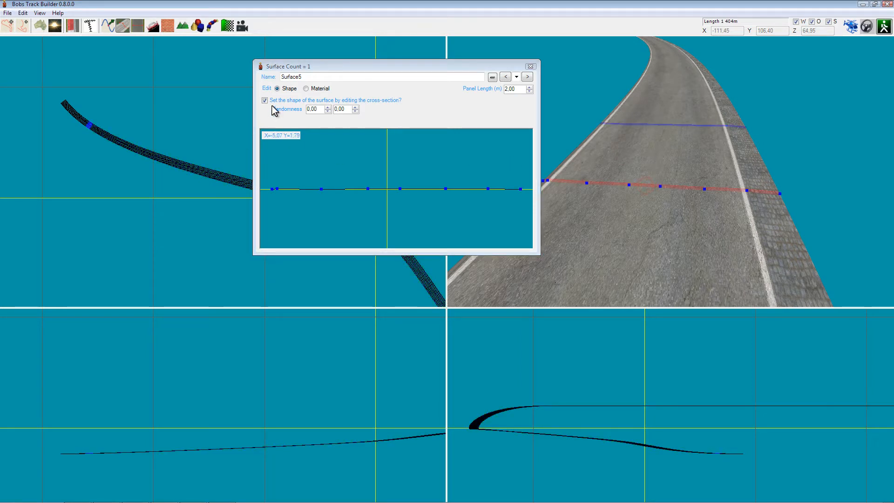
Step: Switch to material editing and enable Set Material on both newly inserted cross-sections beyond the dark tarmac
{"action": "left_click", "coordinate": [323, 90]}
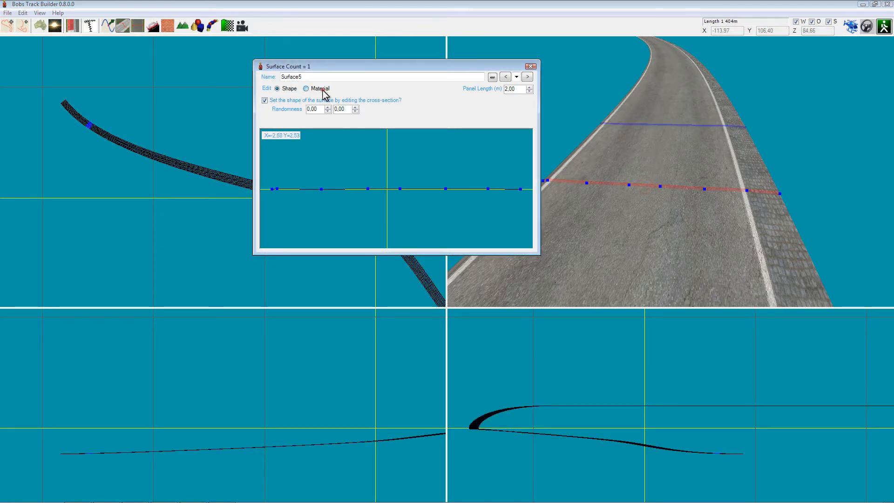
{"action": "left_click", "coordinate": [662, 160]}
{"action": "left_click", "coordinate": [622, 157]}
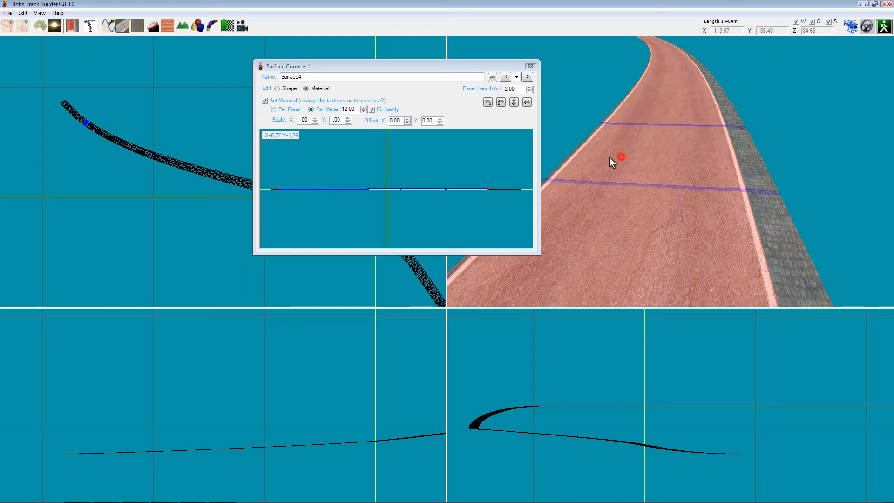
{"action": "left_click", "coordinate": [603, 183]}
{"action": "left_click", "coordinate": [265, 100]}
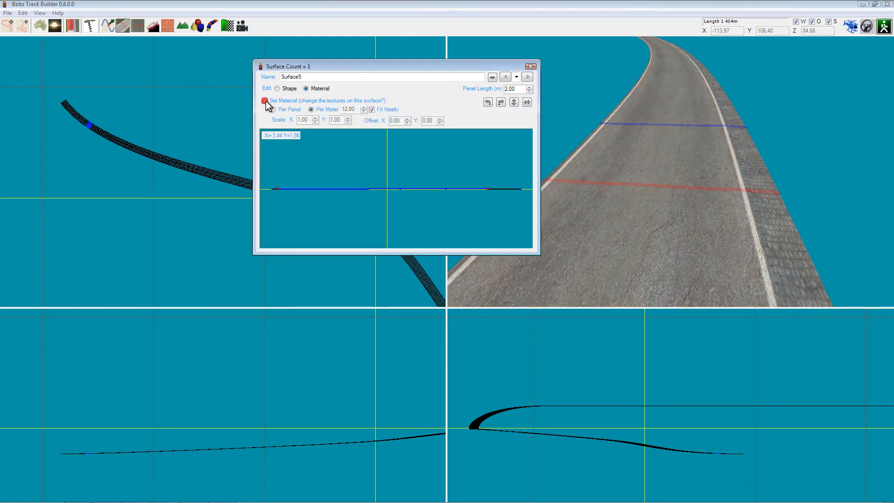
{"action": "left_click", "coordinate": [652, 125]}
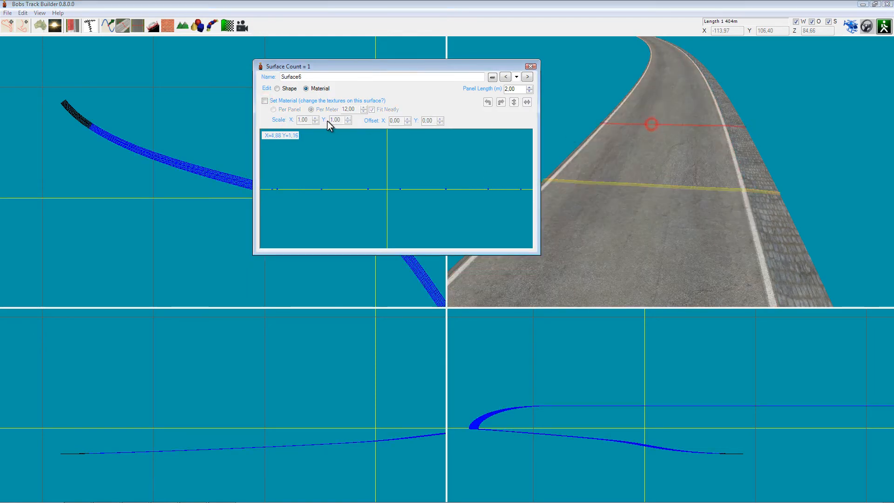
{"action": "left_click", "coordinate": [274, 101]}
{"action": "left_click", "coordinate": [605, 157]}
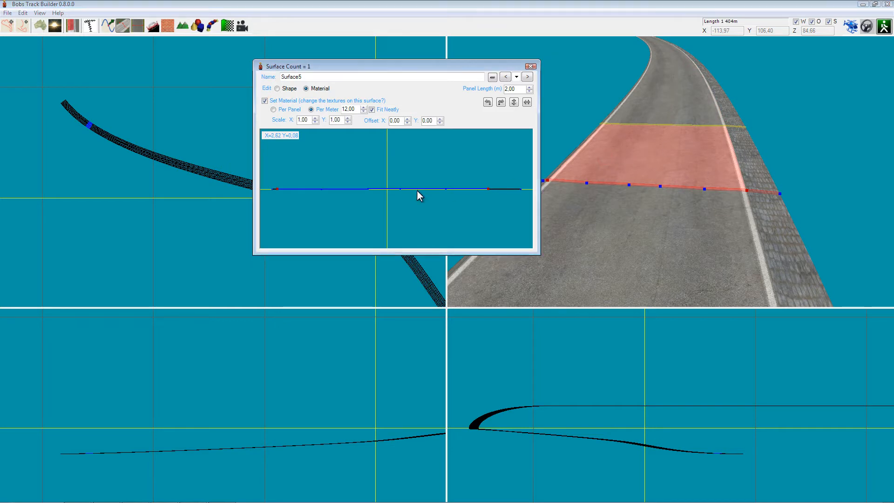
Step: Paste the copied Shape & Materials onto all points of the nearer new cross-section, then close the surface settings
{"action": "left_click", "coordinate": [278, 88]}
{"action": "left_click_drag", "start_coordinate": [269, 161], "coordinate": [475, 208]}
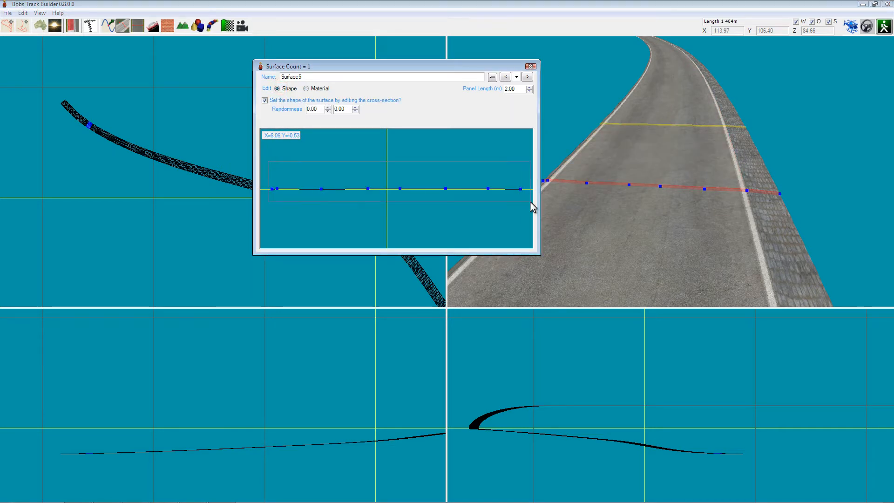
{"action": "left_click_drag", "start_coordinate": [530, 203], "coordinate": [529, 202]}
{"action": "right_click", "coordinate": [427, 167]}
{"action": "mouse_move", "coordinate": [457, 195]}
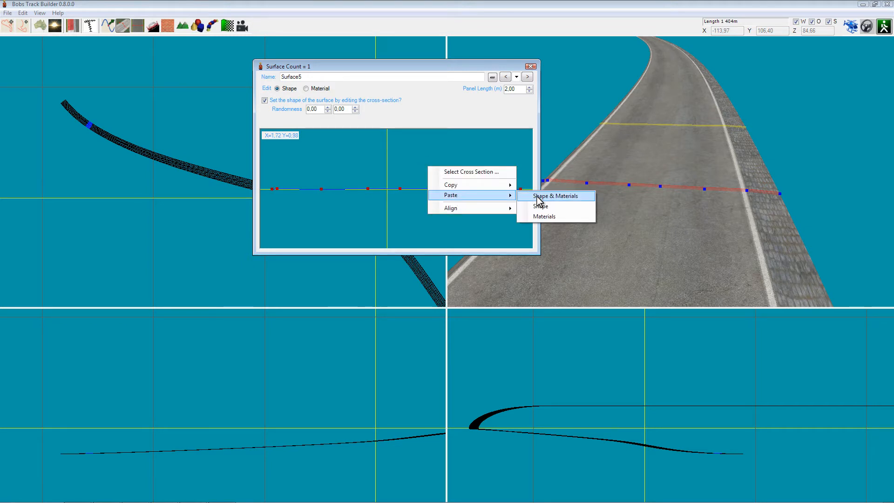
{"action": "left_click", "coordinate": [538, 197]}
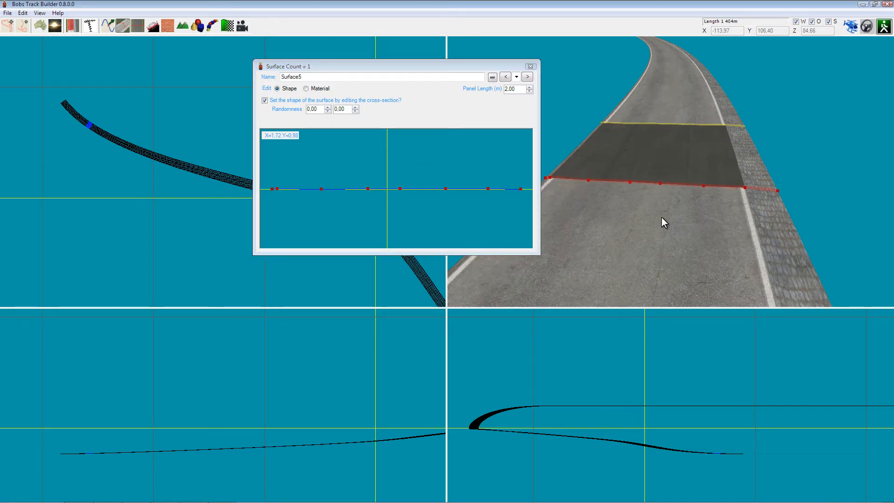
{"action": "middle_click_drag", "start_coordinate": [661, 218], "coordinate": [634, 248]}
{"action": "middle_click_drag", "start_coordinate": [607, 193], "coordinate": [610, 223]}
{"action": "mouse_move", "coordinate": [612, 239]}
{"action": "right_mouse_down"}
{"action": "mouse_move", "coordinate": [610, 203]}
{"action": "mouse_move", "coordinate": [628, 218]}
{"action": "mouse_move", "coordinate": [616, 231]}
{"action": "right_mouse_up"}
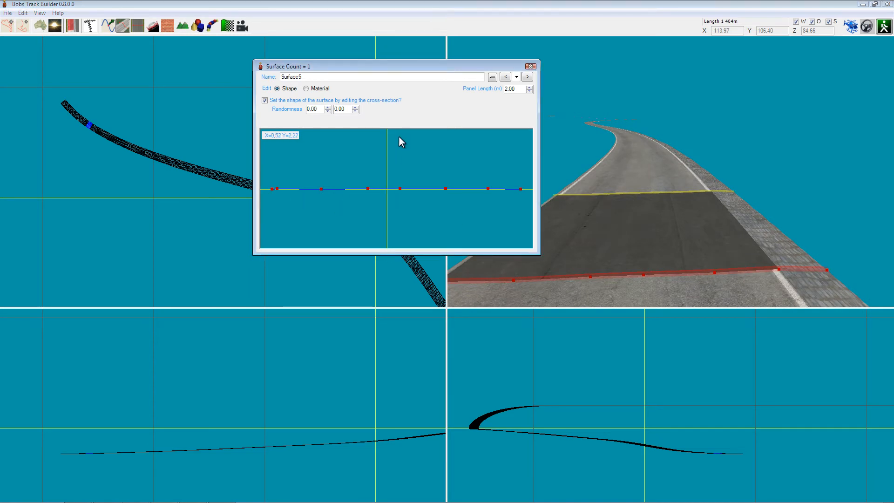
{"action": "left_click", "coordinate": [530, 66]}
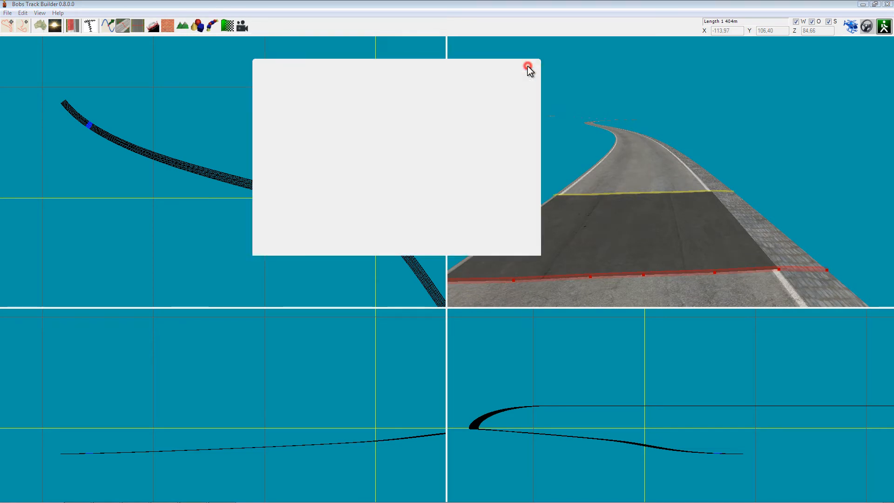
{"action": "middle_click_drag", "start_coordinate": [610, 239], "coordinate": [615, 128]}
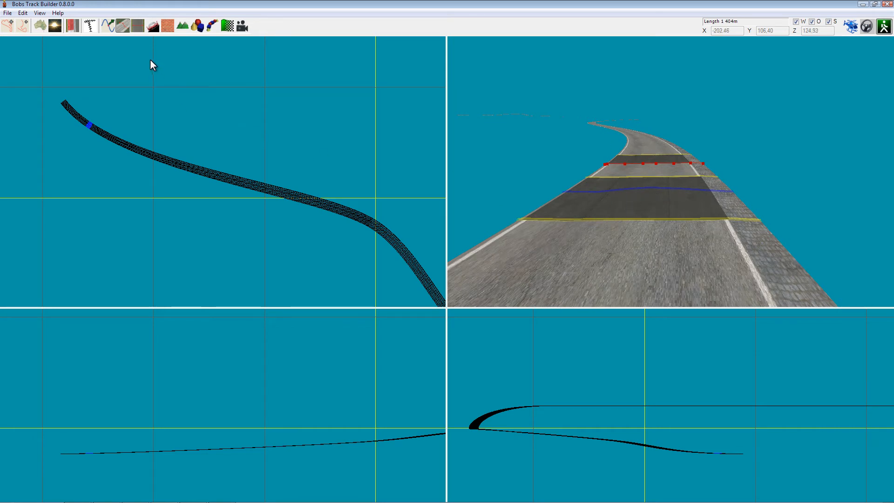
Step: Open the camber settings and add two camber points, one beyond the first bend and one within it, then leave adding mode
{"action": "left_click", "coordinate": [152, 24]}
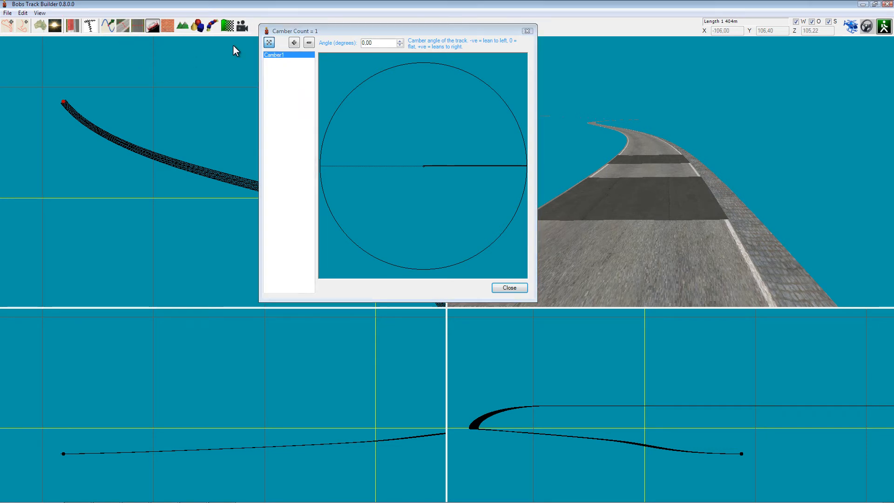
{"action": "middle_click_drag", "start_coordinate": [190, 159], "coordinate": [152, 137]}
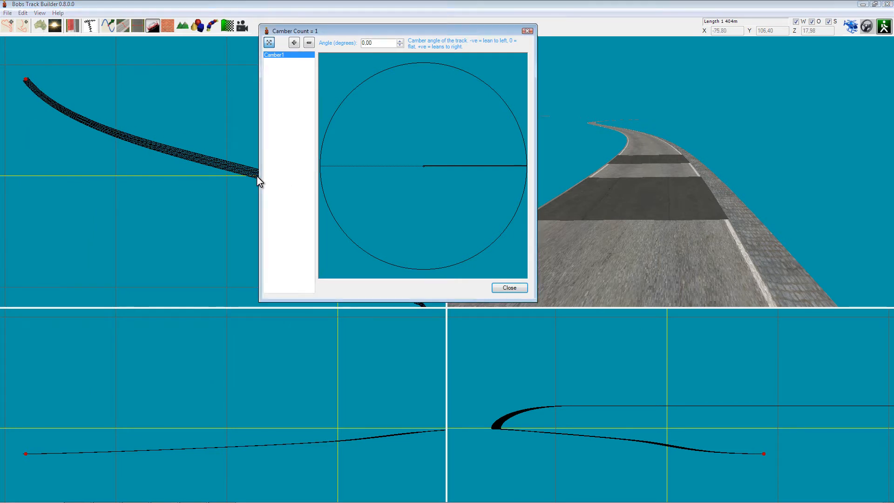
{"action": "left_click", "coordinate": [293, 42]}
{"action": "left_click", "coordinate": [197, 158]}
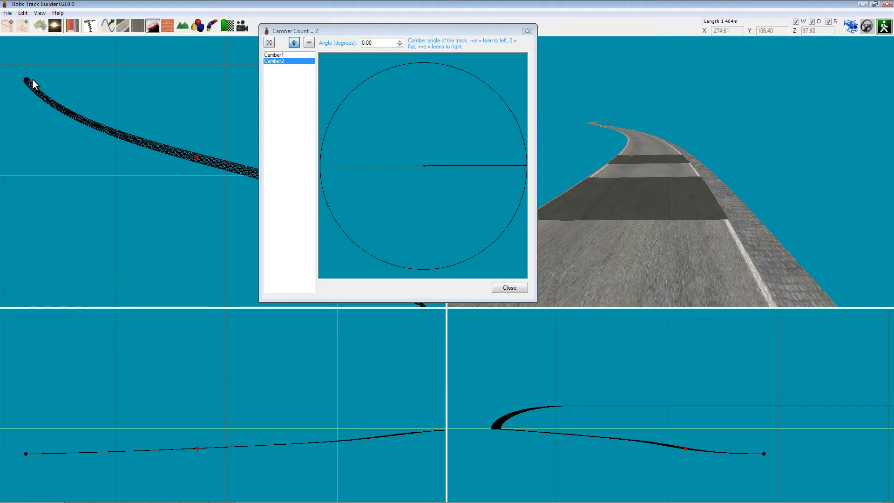
{"action": "left_click", "coordinate": [101, 127]}
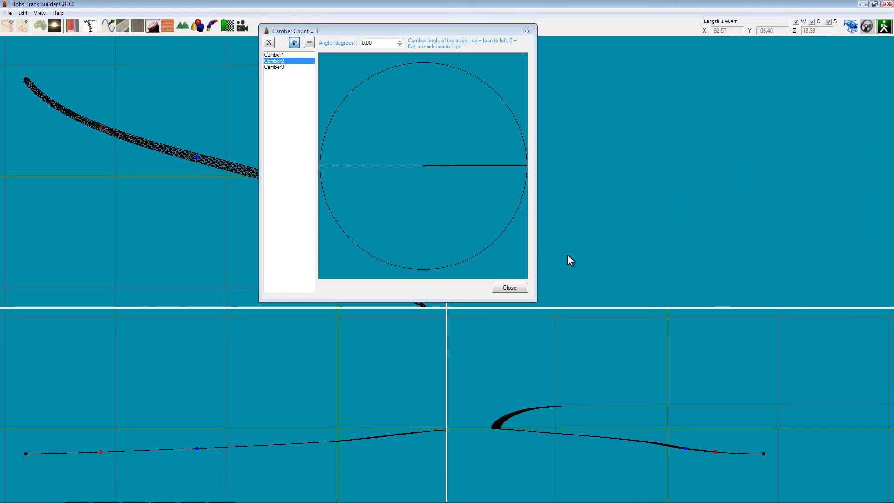
{"action": "middle_click_drag", "start_coordinate": [631, 175], "coordinate": [755, 206]}
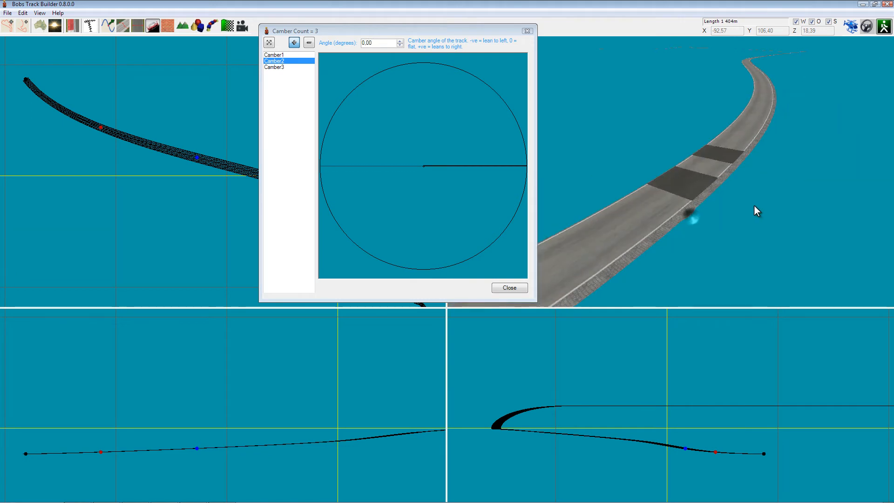
{"action": "middle_click_drag", "start_coordinate": [666, 203], "coordinate": [647, 210]}
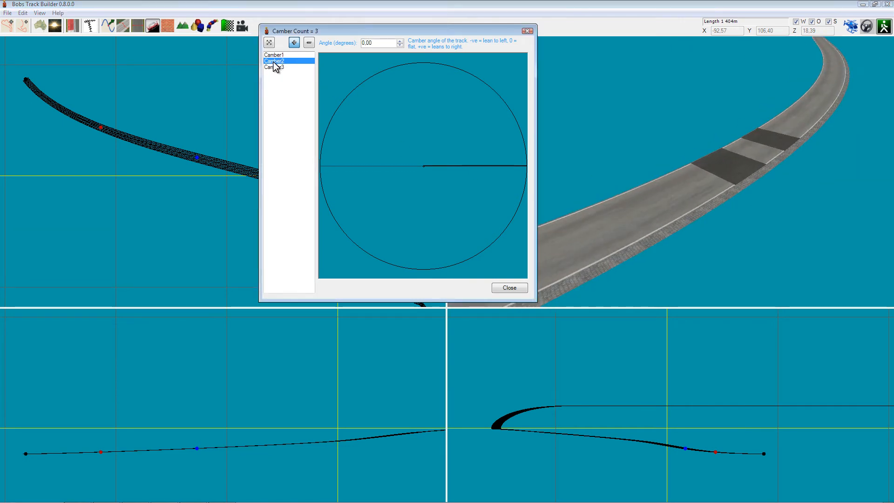
{"action": "left_click", "coordinate": [269, 42]}
Step: Tilt the camber point within the first bend steeply to -59.40 degrees
{"action": "left_click_drag", "start_coordinate": [496, 165], "coordinate": [469, 90]}
{"action": "right_click_drag", "start_coordinate": [589, 226], "coordinate": [662, 195]}
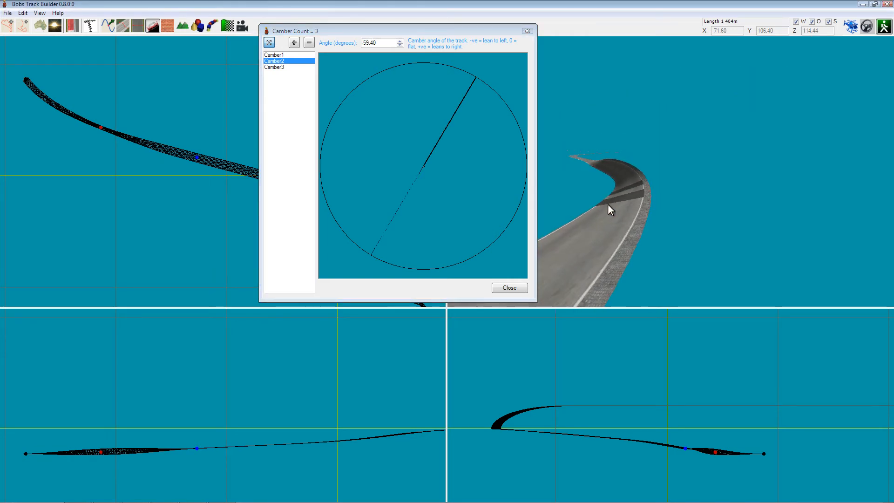
{"action": "mouse_move", "coordinate": [609, 205]}
{"action": "right_mouse_down"}
{"action": "mouse_move", "coordinate": [558, 226]}
{"action": "mouse_move", "coordinate": [604, 214]}
{"action": "mouse_move", "coordinate": [599, 205]}
{"action": "mouse_move", "coordinate": [581, 209]}
{"action": "right_mouse_up"}
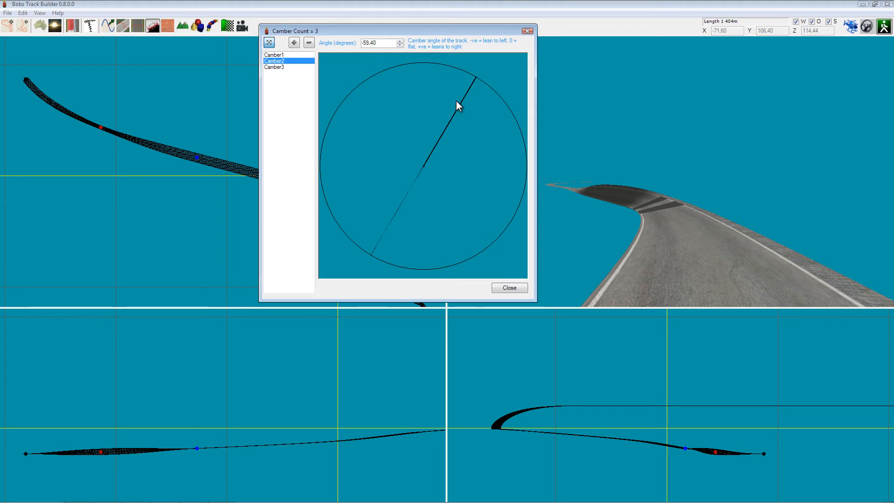
Step: Set the camber point within the first bend to -3.00 degrees and close the camber settings
{"action": "left_click_drag", "start_coordinate": [462, 101], "coordinate": [511, 162]}
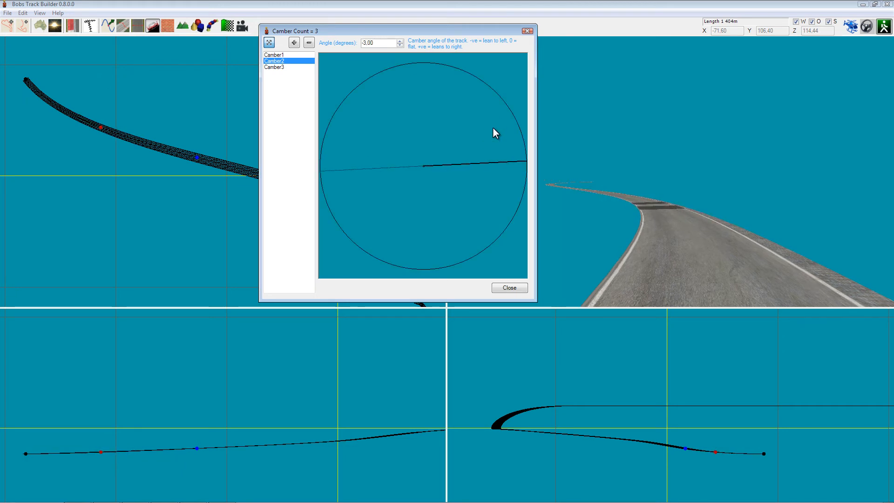
{"action": "left_click", "coordinate": [527, 31]}
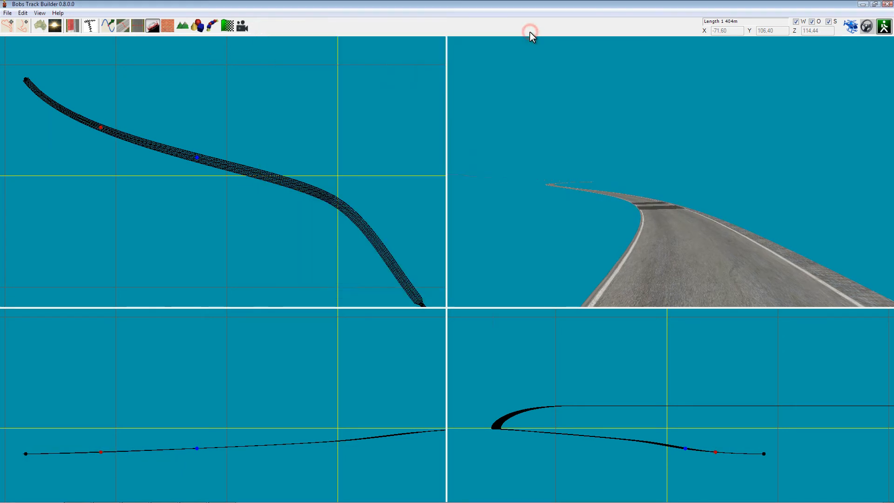
{"action": "right_click_drag", "start_coordinate": [295, 207], "coordinate": [328, 216]}
{"action": "right_click_drag", "start_coordinate": [207, 167], "coordinate": [223, 187]}
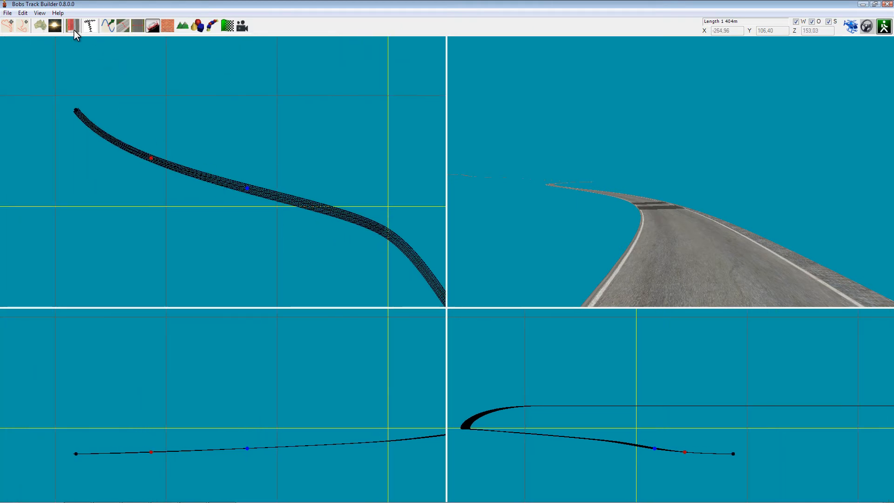
Step: Check the track list, then draw a curving side road about 130 m long running down to the main road
{"action": "left_click", "coordinate": [91, 24]}
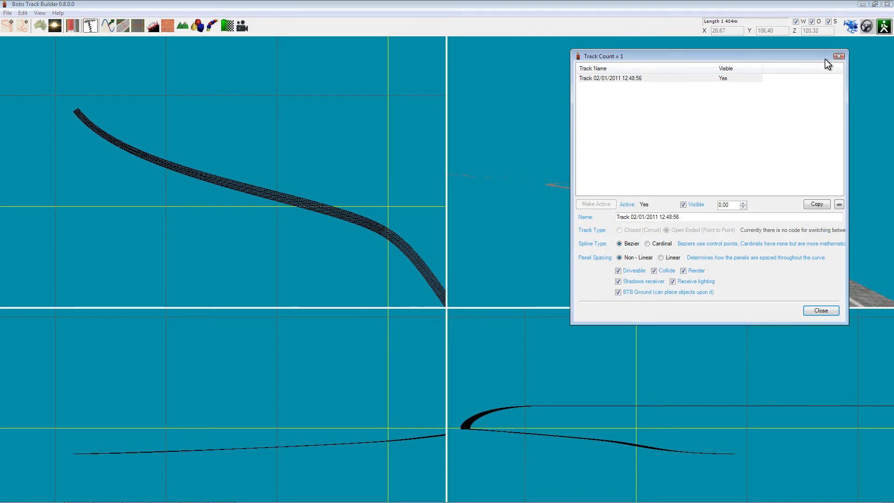
{"action": "left_click", "coordinate": [839, 56]}
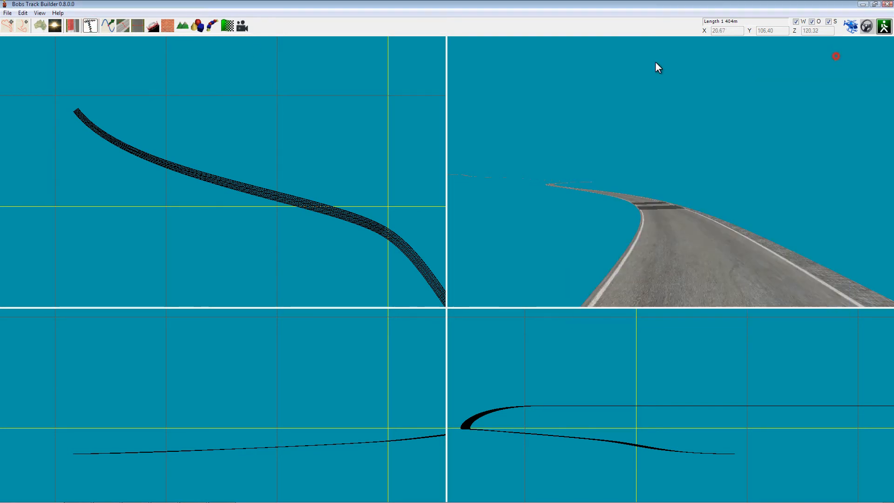
{"action": "left_click", "coordinate": [24, 26]}
{"action": "left_click_drag", "start_coordinate": [236, 63], "coordinate": [279, 164]}
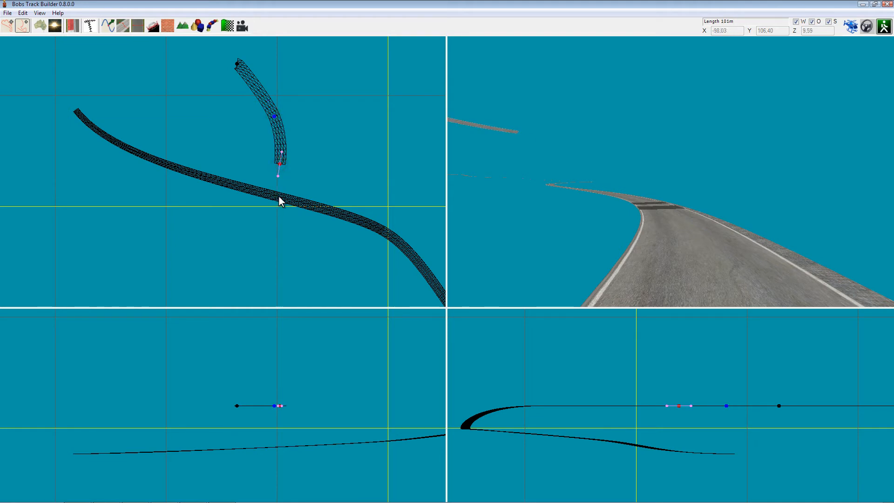
{"action": "left_click", "coordinate": [280, 196]}
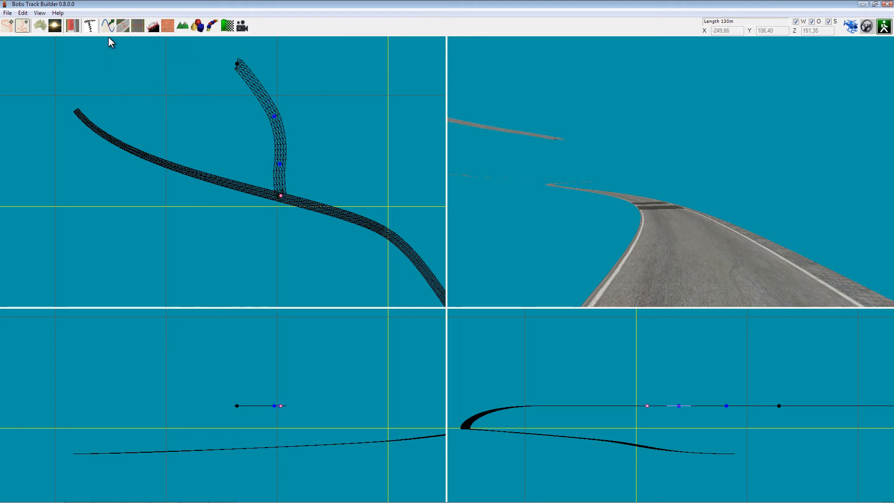
Step: Enter node editing and pull out the control handles of the side road's start node to bend its far end
{"action": "left_click", "coordinate": [119, 27]}
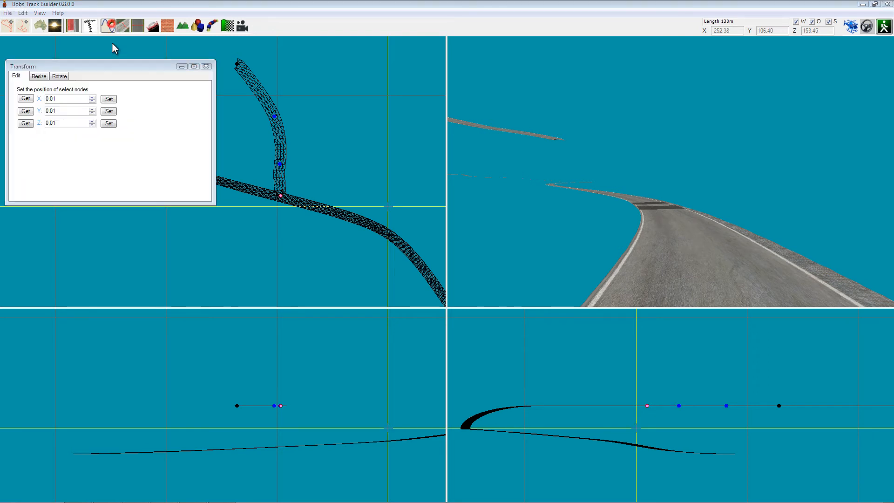
{"action": "left_click", "coordinate": [237, 63]}
{"action": "left_click_drag", "start_coordinate": [238, 64], "coordinate": [231, 97]}
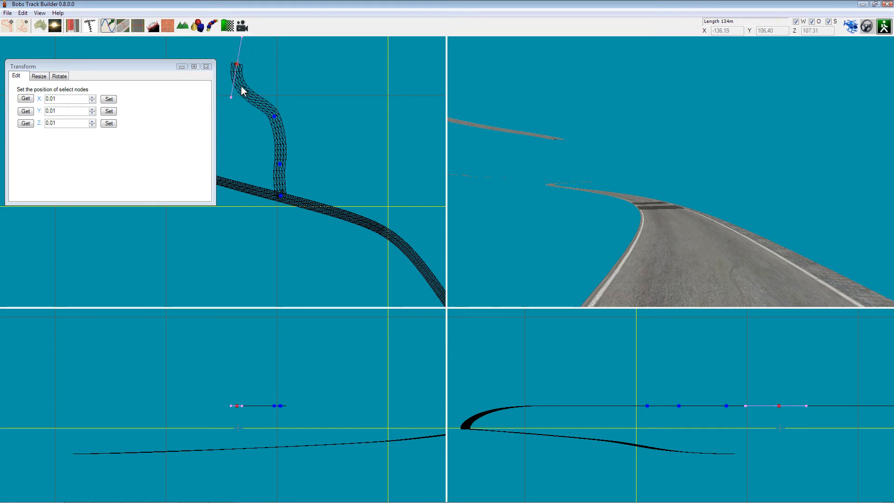
Step: Select all nodes of the side road and lower them together to the main road's height
{"action": "left_click", "coordinate": [280, 197]}
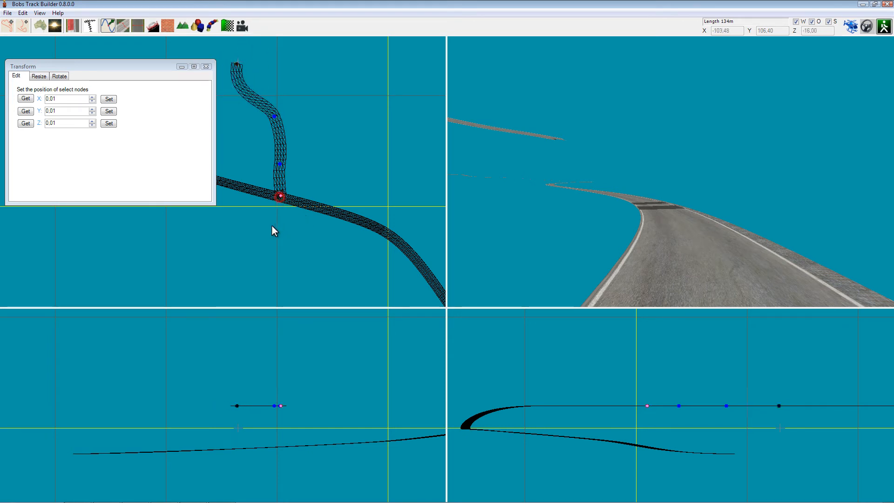
{"action": "left_click_drag", "start_coordinate": [312, 416], "coordinate": [311, 417]}
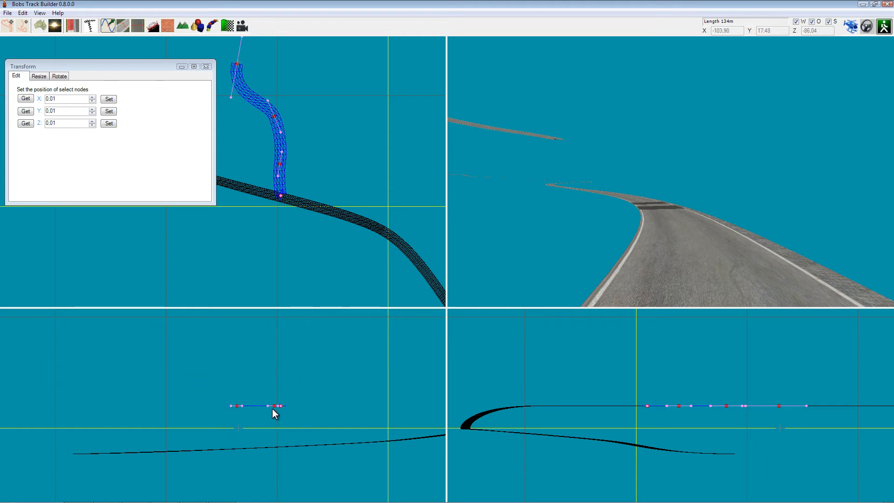
{"action": "left_click_drag", "start_coordinate": [237, 406], "coordinate": [238, 448]}
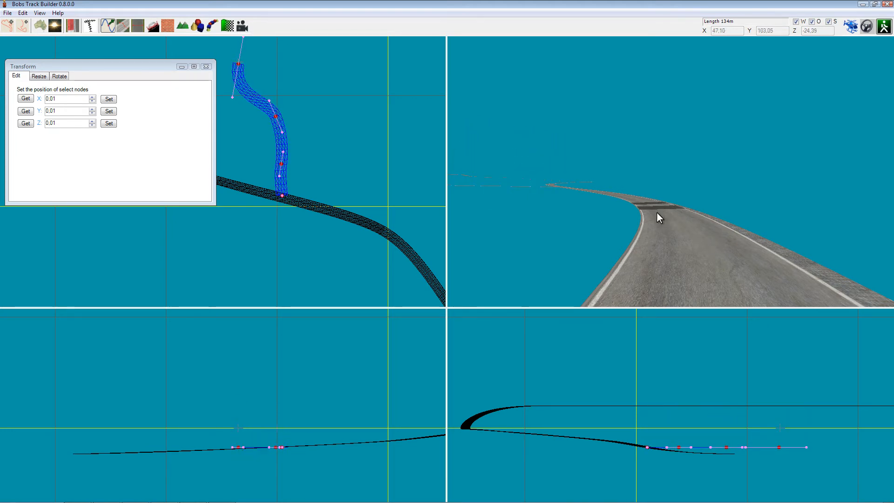
Step: Pull out and angle the control handle of the side road's end node to align its edge with the main road
{"action": "right_click_drag", "start_coordinate": [656, 211], "coordinate": [591, 231]}
{"action": "double_click", "coordinate": [775, 123]}
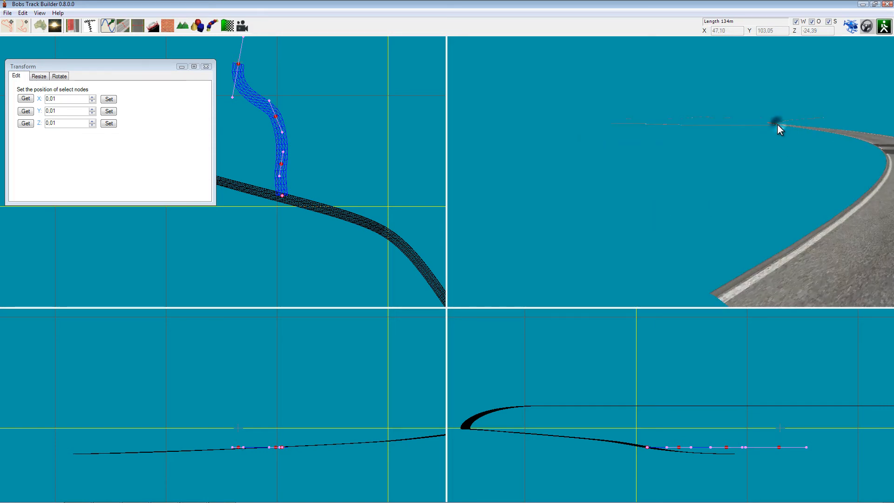
{"action": "mouse_move", "coordinate": [643, 191]}
{"action": "right_mouse_down"}
{"action": "mouse_move", "coordinate": [673, 171]}
{"action": "mouse_move", "coordinate": [774, 176]}
{"action": "mouse_move", "coordinate": [708, 195]}
{"action": "mouse_move", "coordinate": [647, 196]}
{"action": "right_mouse_up"}
{"action": "scroll", "coordinate": [276, 205], "scroll_direction": "up", "scroll_amount": 6}
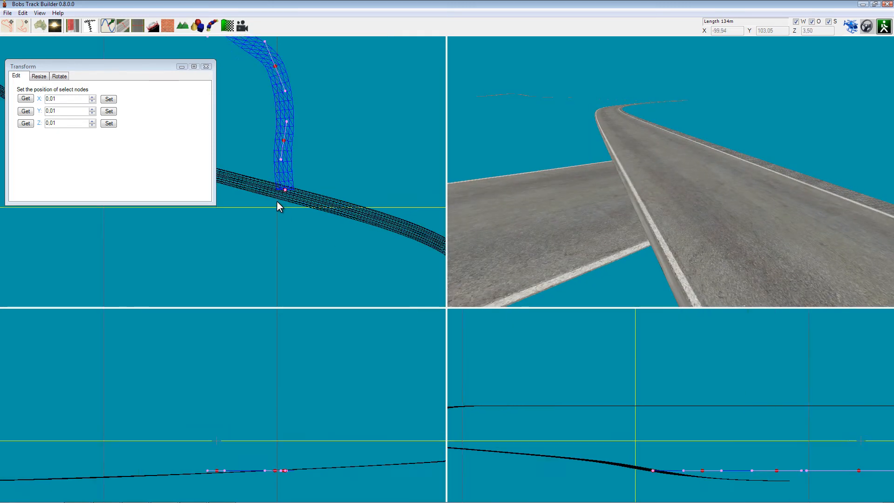
{"action": "scroll", "coordinate": [278, 195], "scroll_direction": "up", "scroll_amount": 3}
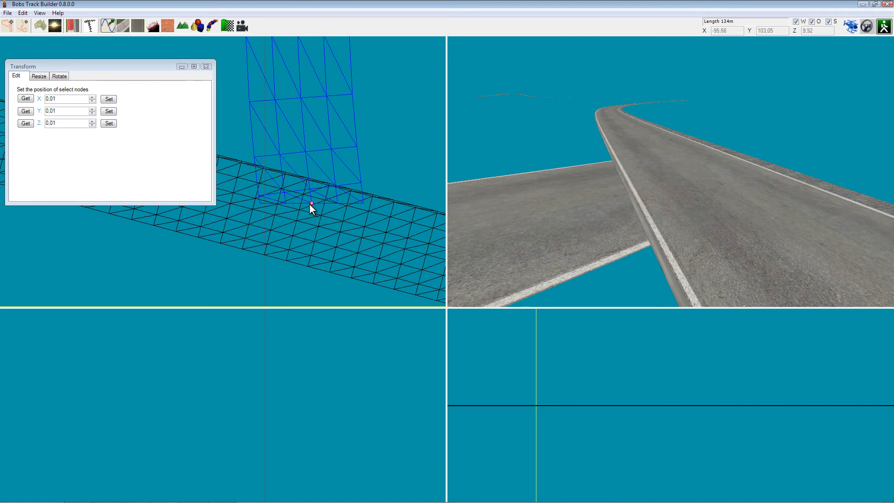
{"action": "left_click_drag", "start_coordinate": [311, 203], "coordinate": [316, 117]}
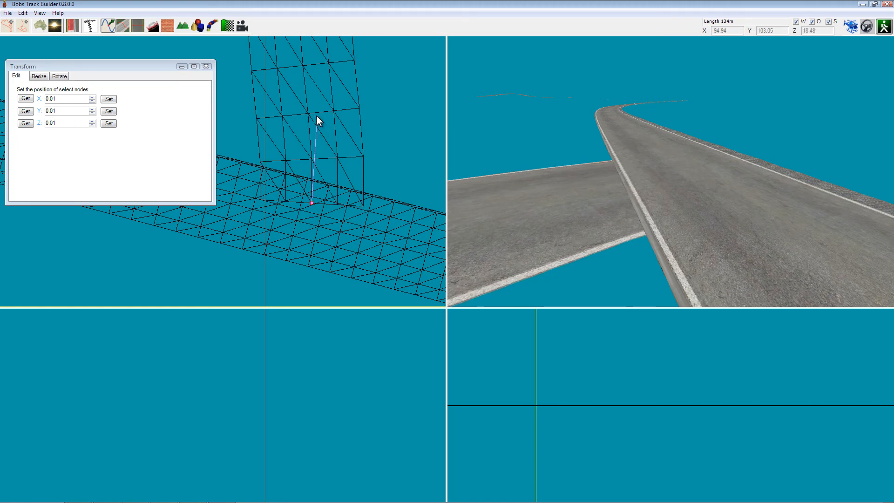
{"action": "left_click_drag", "start_coordinate": [316, 116], "coordinate": [328, 116]}
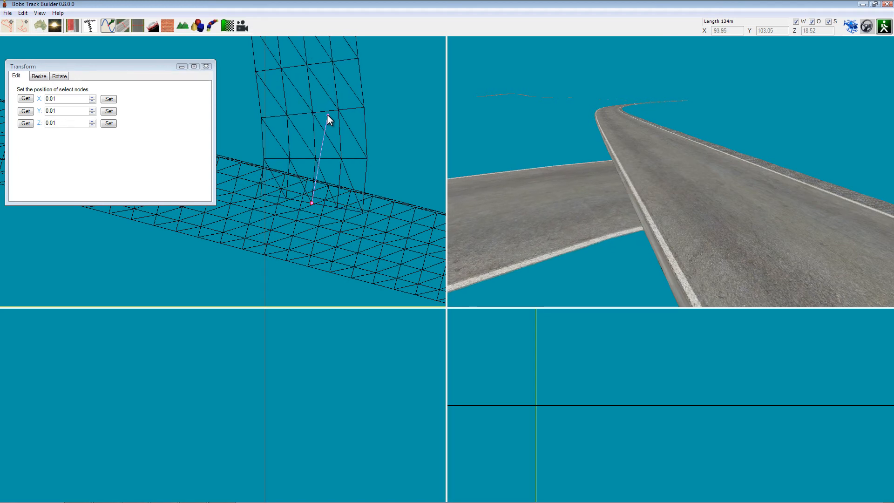
{"action": "left_click_drag", "start_coordinate": [327, 115], "coordinate": [328, 139]}
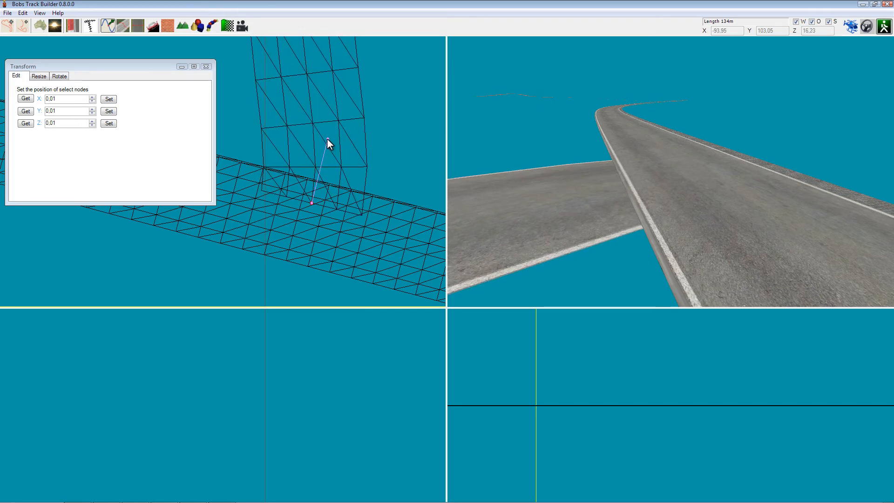
Step: Raise the side road's last two nodes slightly so its end overlaps the main road's surface, then close the Transform window
{"action": "right_click_drag", "start_coordinate": [231, 429], "coordinate": [276, 404]}
{"action": "scroll", "coordinate": [236, 449], "scroll_direction": "down", "scroll_amount": 5}
{"action": "scroll", "coordinate": [237, 449], "scroll_direction": "down", "scroll_amount": 5}
{"action": "scroll", "coordinate": [250, 390], "scroll_direction": "up", "scroll_amount": 4}
{"action": "scroll", "coordinate": [253, 376], "scroll_direction": "up", "scroll_amount": 3}
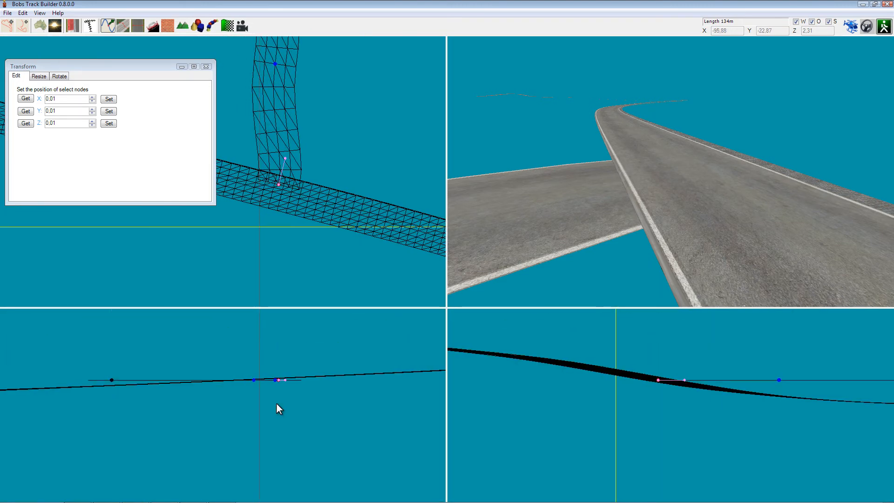
{"action": "scroll", "coordinate": [276, 401], "scroll_direction": "up", "scroll_amount": 4}
{"action": "right_click_drag", "start_coordinate": [278, 371], "coordinate": [315, 407]}
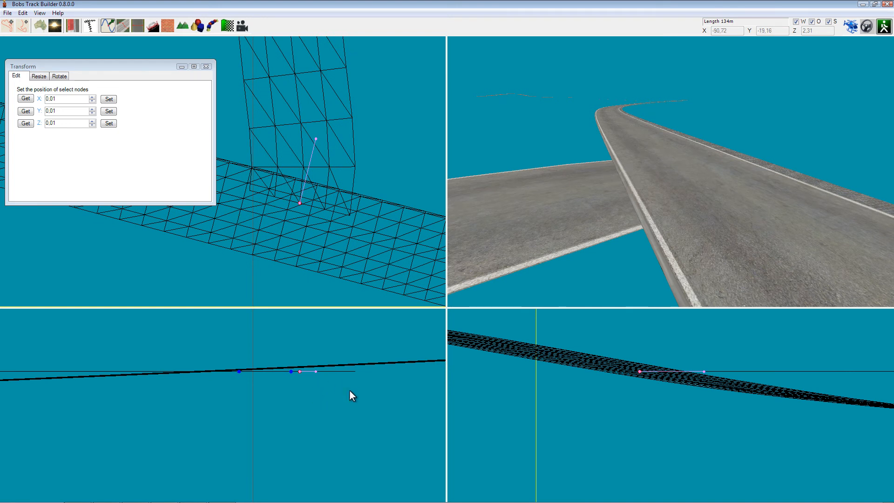
{"action": "left_click", "coordinate": [290, 370]}
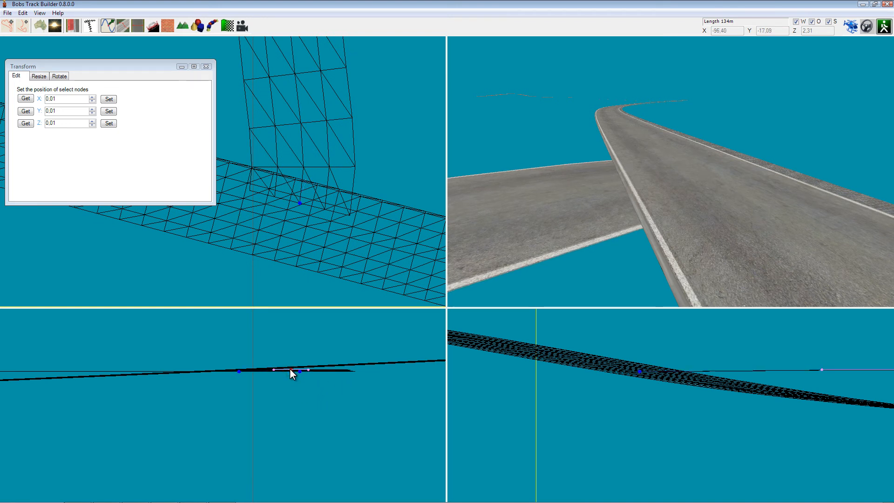
{"action": "left_click", "coordinate": [639, 371]}
{"action": "left_click_drag", "start_coordinate": [639, 373], "coordinate": [636, 367]}
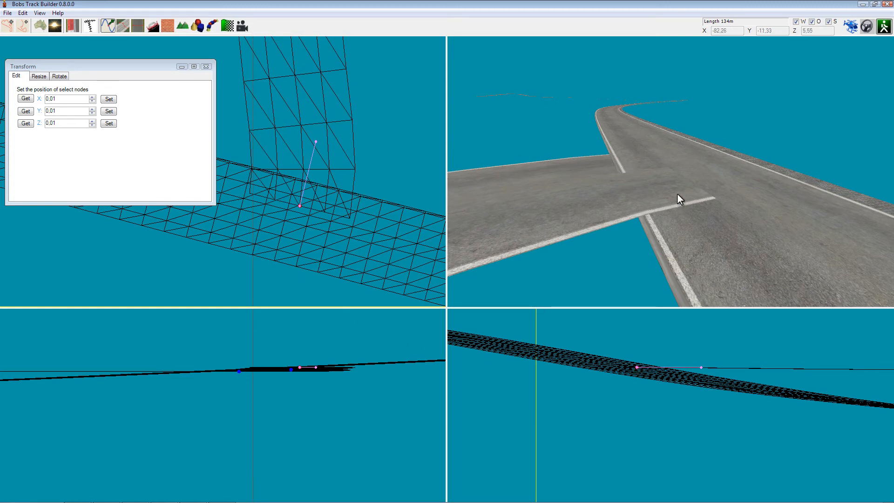
{"action": "right_click_drag", "start_coordinate": [678, 194], "coordinate": [636, 197]}
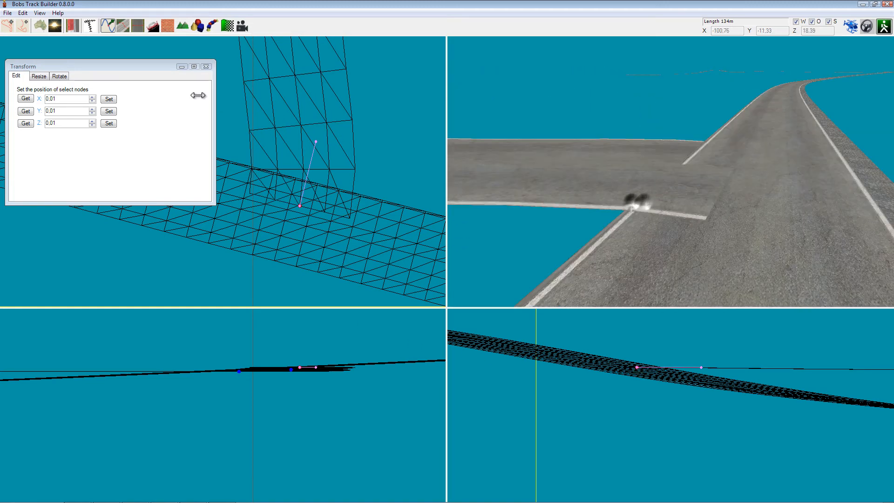
{"action": "left_click", "coordinate": [205, 66]}
{"action": "right_click_drag", "start_coordinate": [267, 218], "coordinate": [214, 183]}
{"action": "scroll", "coordinate": [214, 182], "scroll_direction": "down", "scroll_amount": 3}
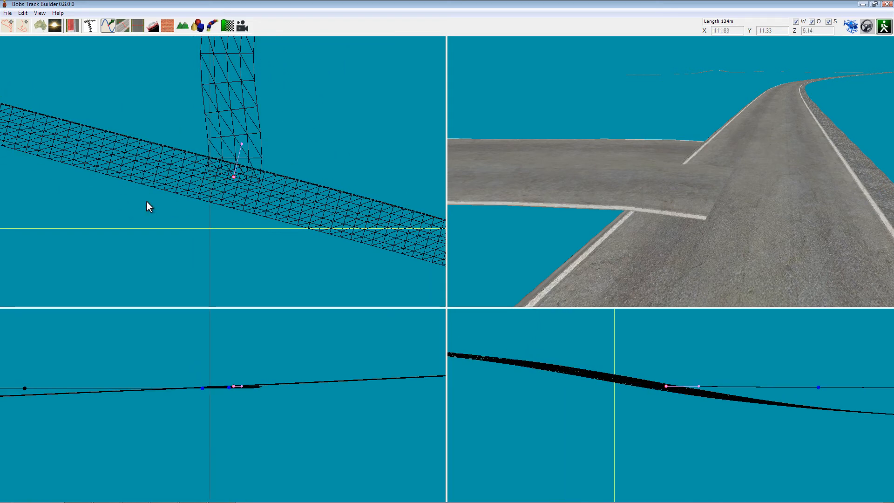
{"action": "left_click", "coordinate": [147, 172]}
{"action": "left_click", "coordinate": [364, 217]}
{"action": "right_click_drag", "start_coordinate": [259, 187], "coordinate": [306, 261]}
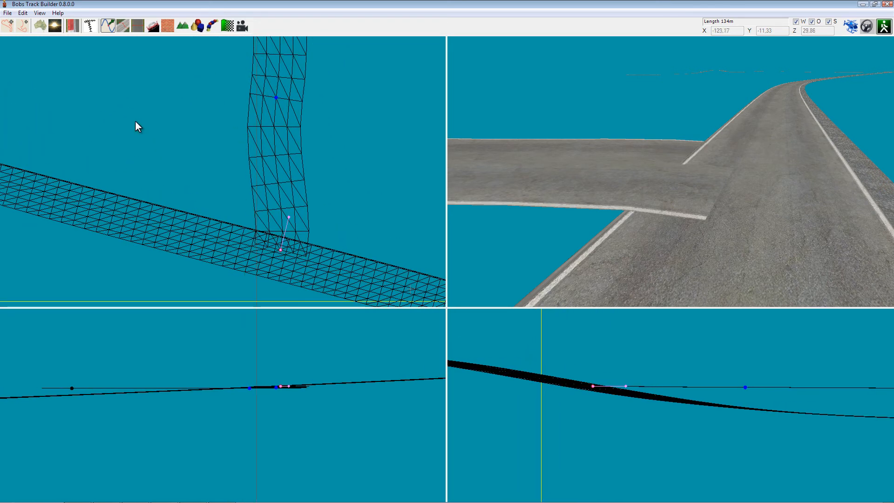
Step: Open the track list, make Track 02/01/2011 12:48:56 active, and switch the active track back to Track 02/01/2011 13:06:19
{"action": "left_click", "coordinate": [88, 25]}
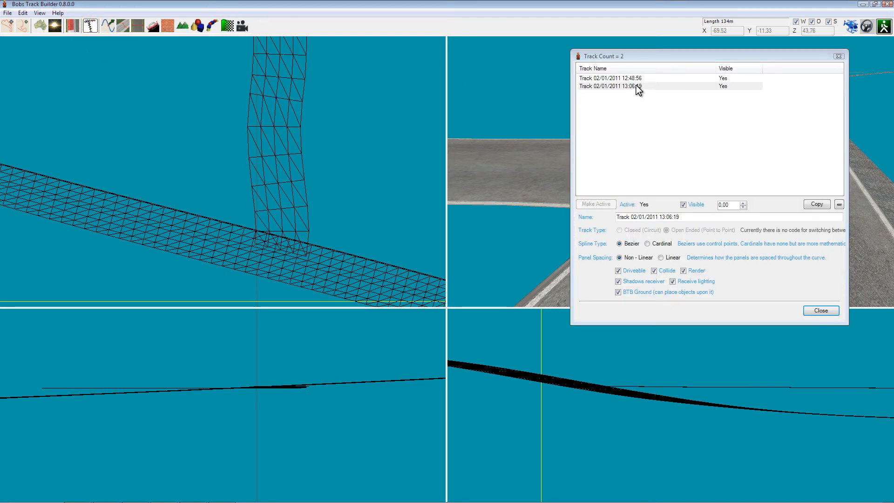
{"action": "left_click_drag", "start_coordinate": [677, 54], "coordinate": [583, 66]}
{"action": "left_click", "coordinate": [530, 93]}
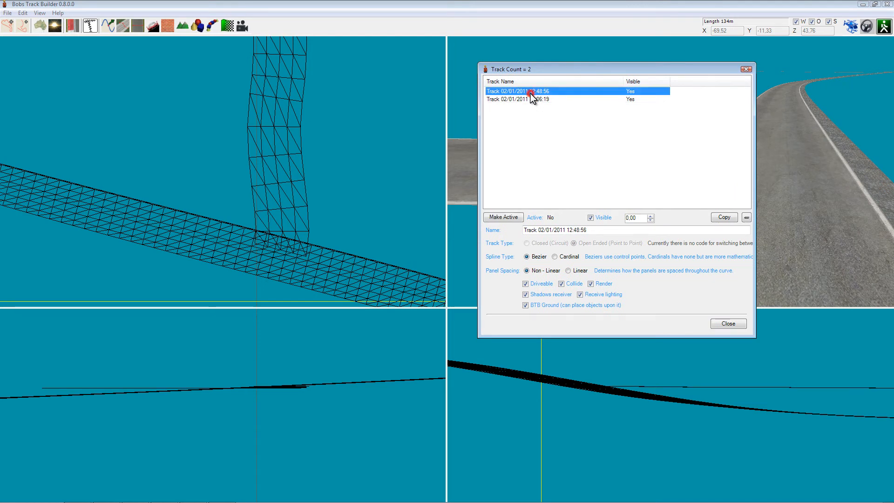
{"action": "left_click", "coordinate": [536, 98]}
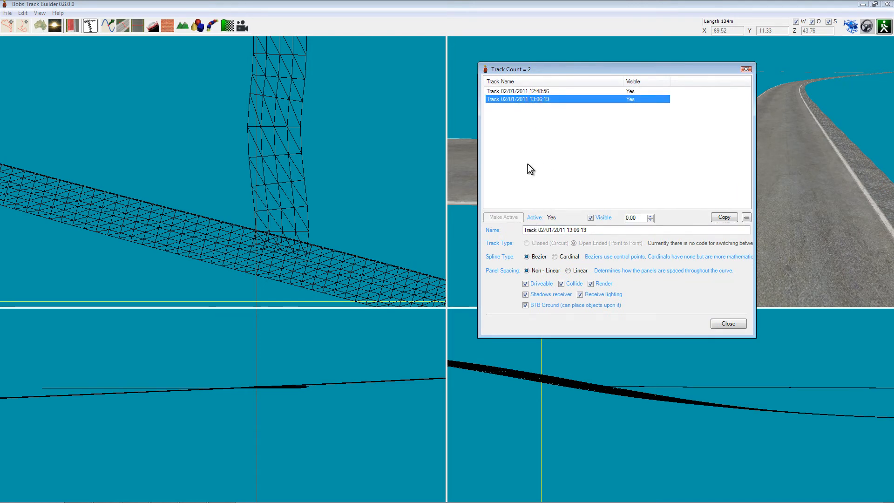
{"action": "left_click", "coordinate": [532, 91]}
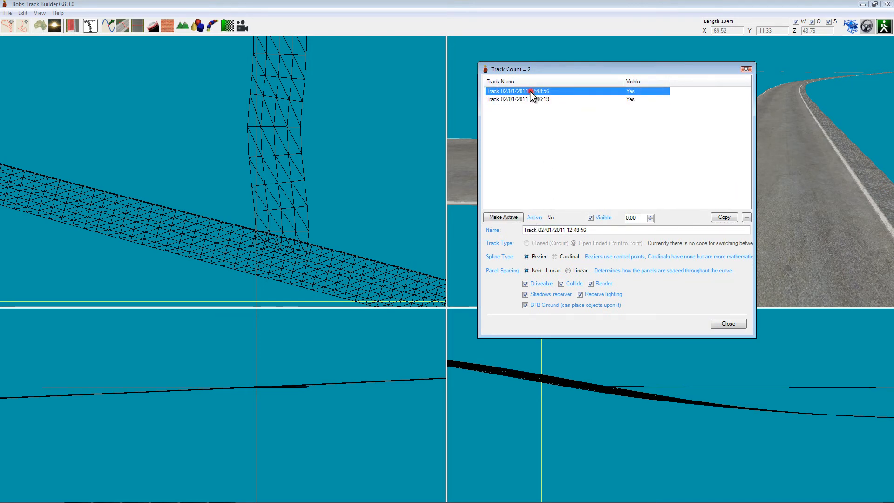
{"action": "left_click", "coordinate": [502, 219]}
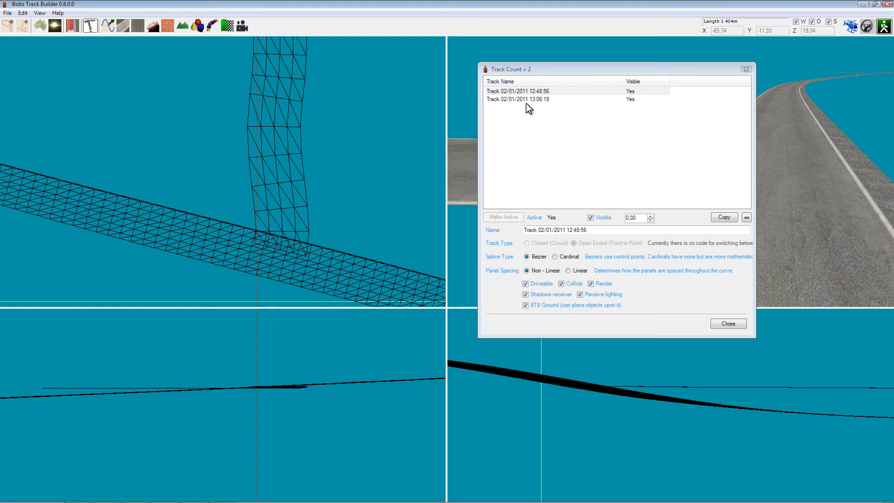
{"action": "left_click", "coordinate": [526, 101]}
{"action": "left_click", "coordinate": [496, 217]}
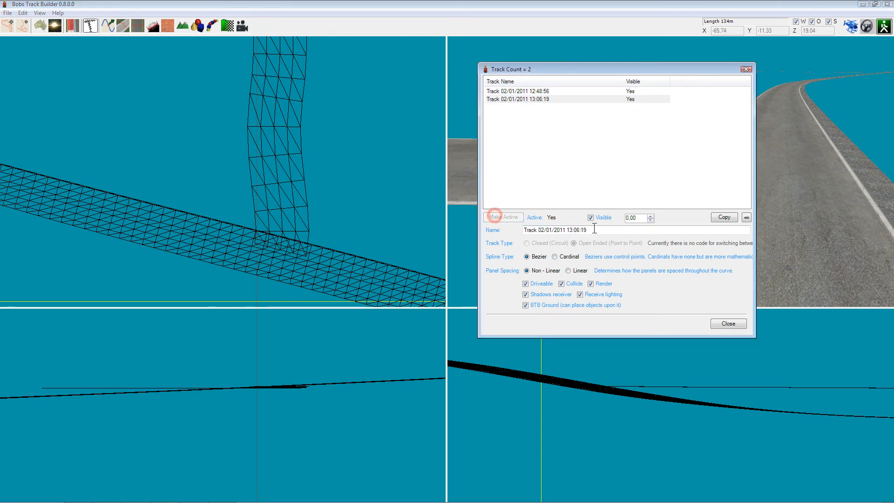
Step: Try the Cardinal spline type on the side road, set it back to Bezier, and close the track list
{"action": "left_click_drag", "start_coordinate": [595, 229], "coordinate": [516, 229]}
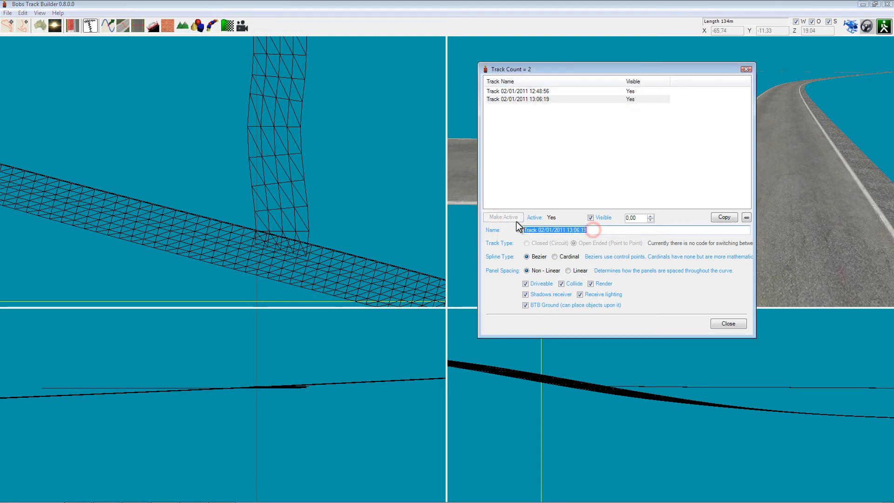
{"action": "left_click", "coordinate": [571, 255]}
{"action": "left_click", "coordinate": [531, 255]}
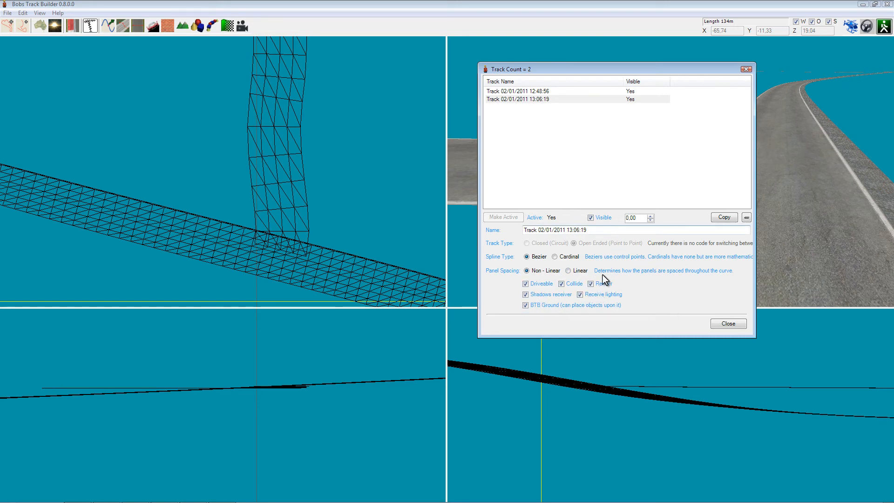
{"action": "left_click", "coordinate": [728, 324]}
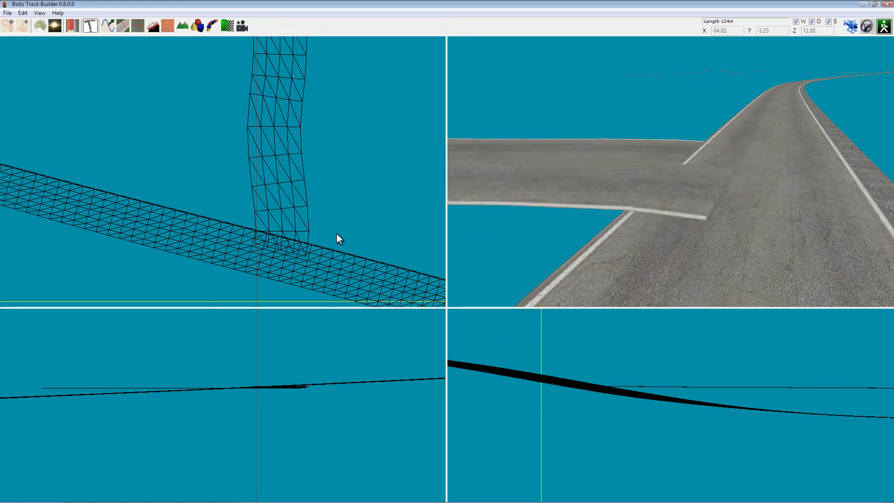
Step: Add two surface cross-sections to the side road, one shortly before the junction and one at the main road's edge
{"action": "right_click_drag", "start_coordinate": [234, 165], "coordinate": [213, 114]}
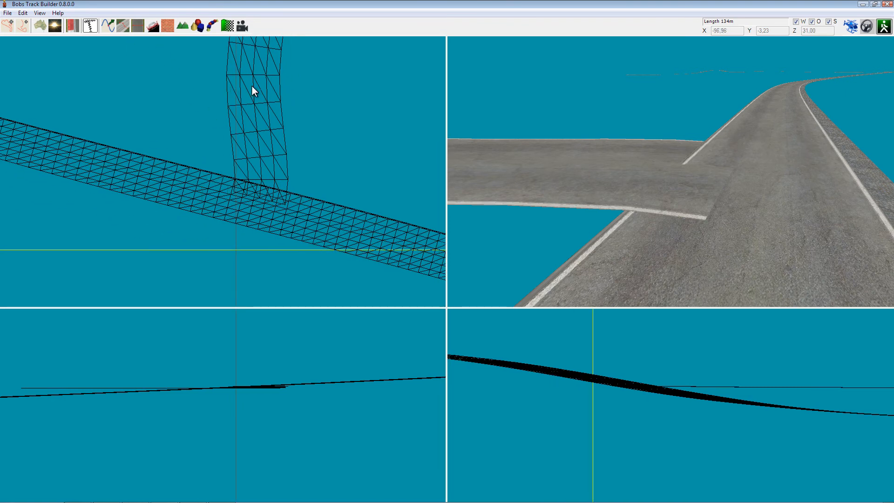
{"action": "left_click", "coordinate": [120, 25]}
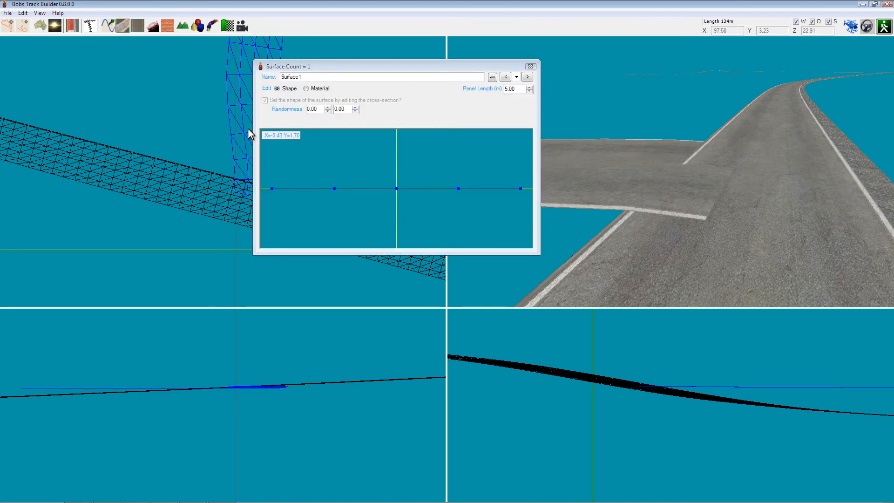
{"action": "left_click_drag", "start_coordinate": [393, 66], "coordinate": [479, 22]}
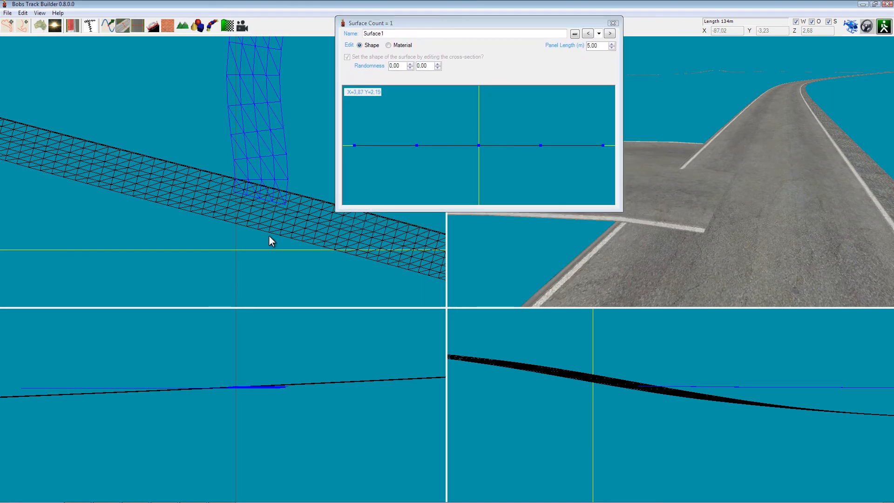
{"action": "scroll", "coordinate": [261, 196], "scroll_direction": "up", "scroll_amount": 2}
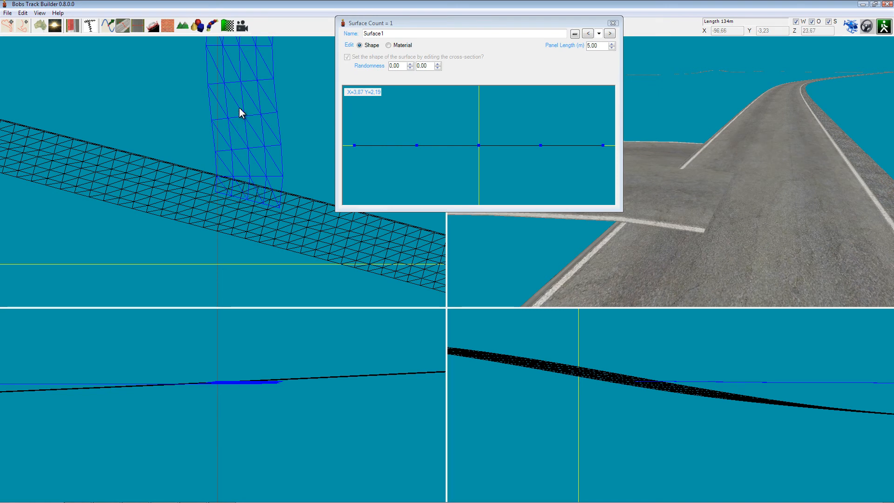
{"action": "right_click_drag", "start_coordinate": [661, 194], "coordinate": [759, 202]}
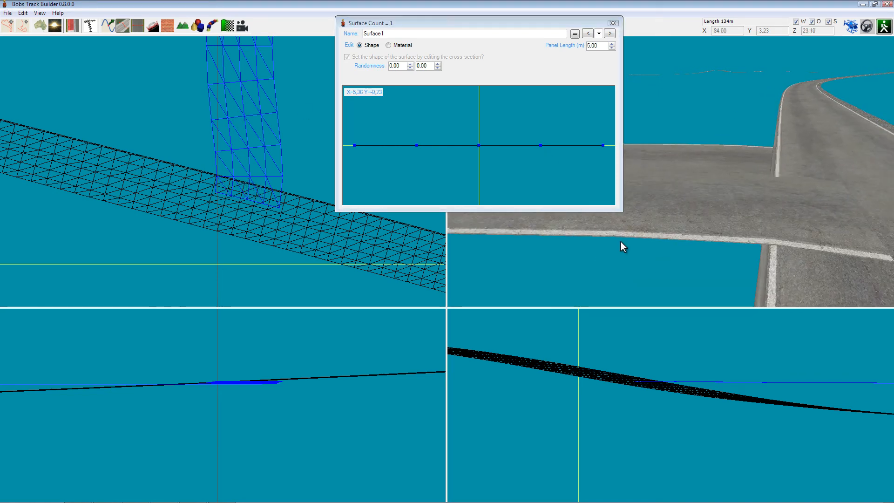
{"action": "left_click", "coordinate": [490, 225]}
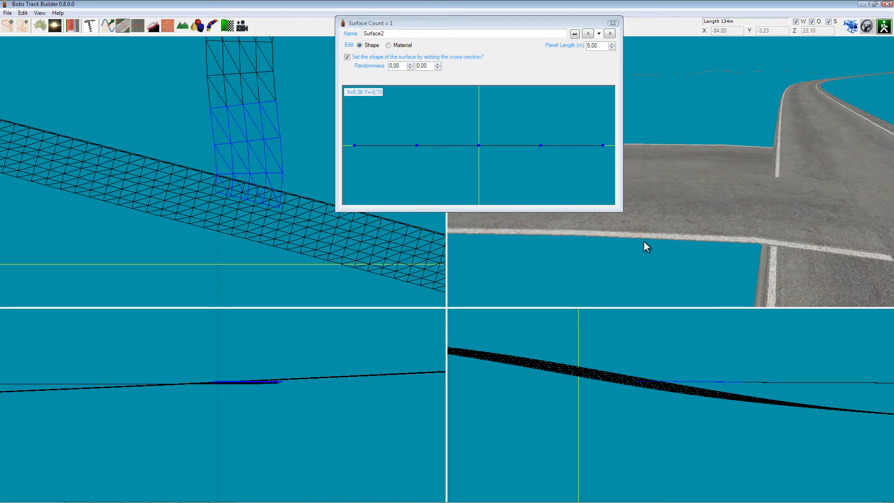
{"action": "right_click_drag", "start_coordinate": [644, 242], "coordinate": [658, 183]}
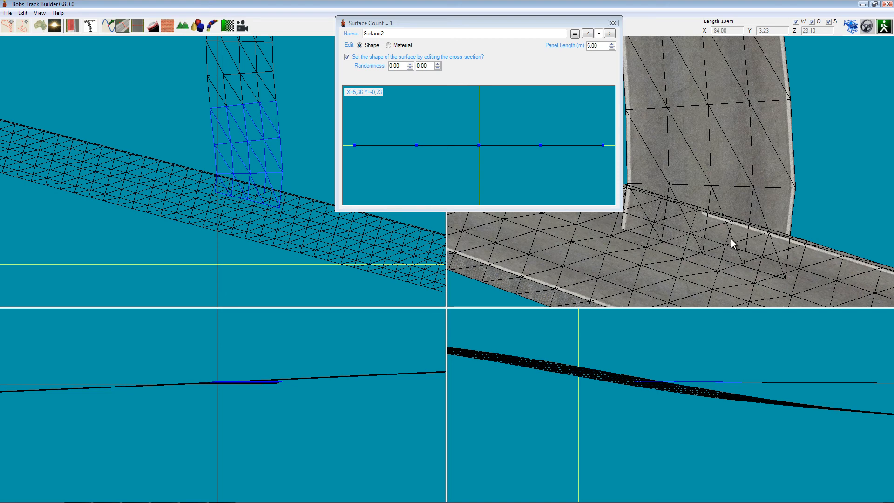
{"action": "left_click", "coordinate": [708, 212]}
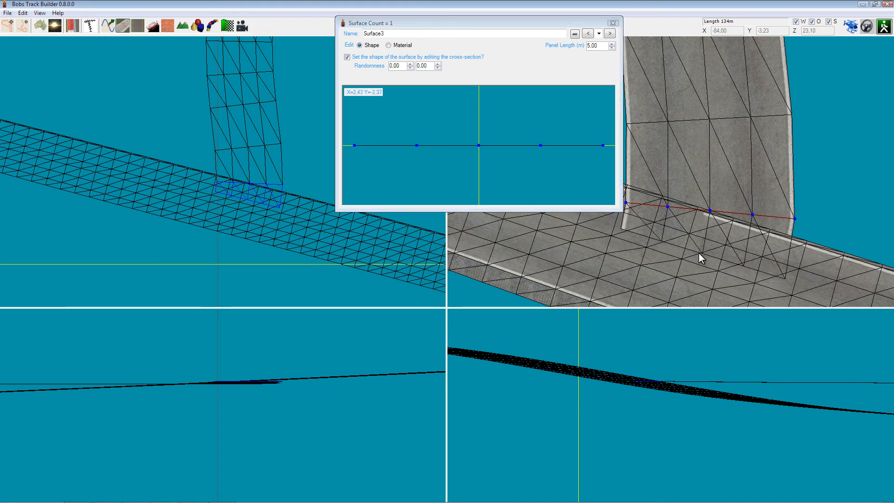
Step: Adjust the control handles of the side road's last two nodes so its mesh line runs along the main road's edge
{"action": "left_click", "coordinate": [107, 26]}
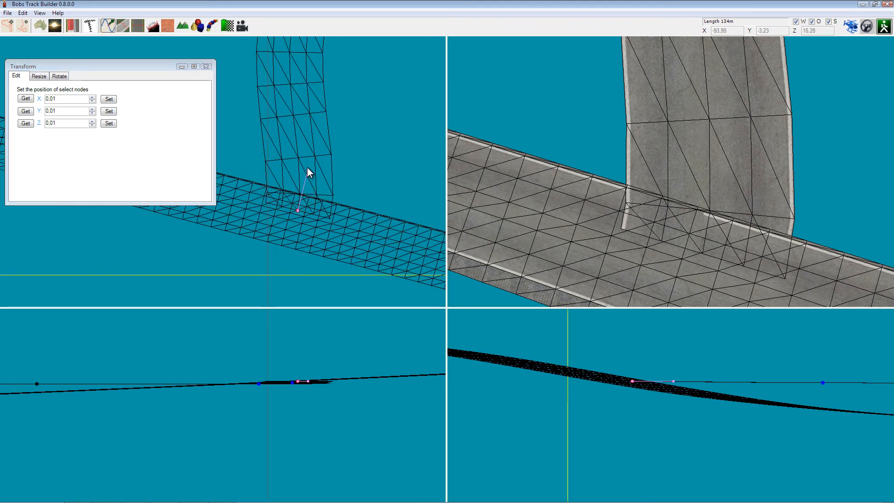
{"action": "left_click_drag", "start_coordinate": [307, 168], "coordinate": [314, 151]}
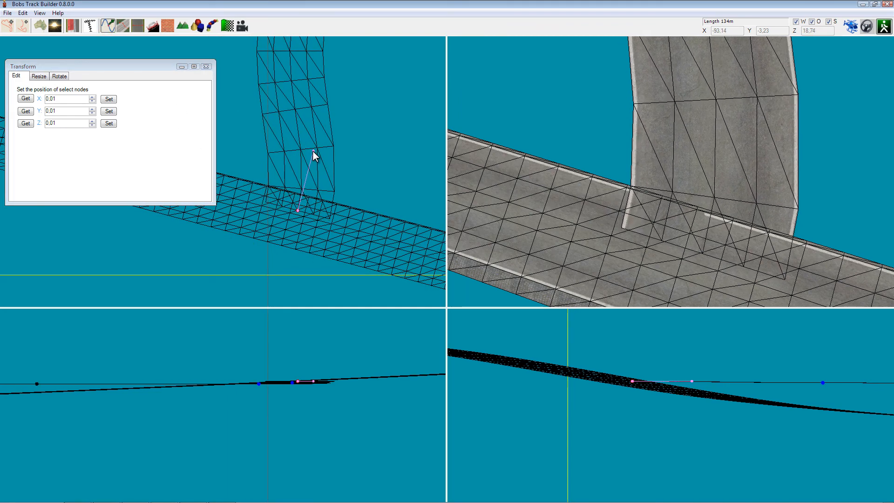
{"action": "left_click", "coordinate": [301, 172]}
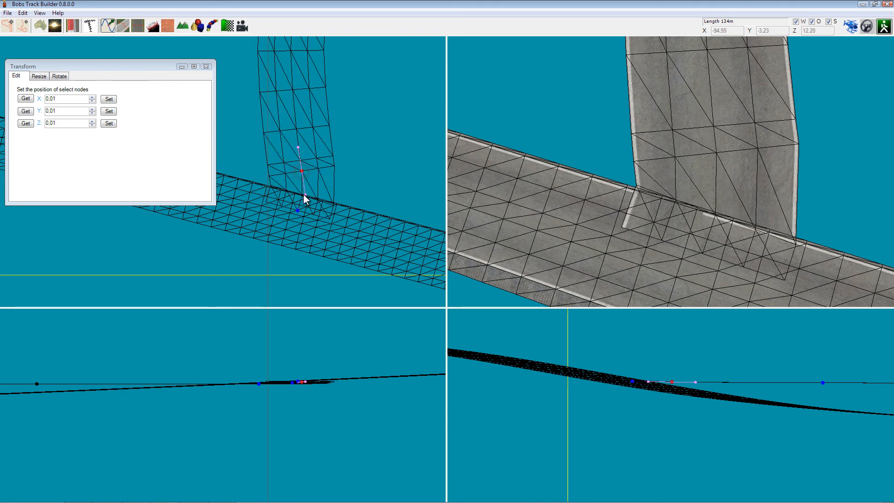
{"action": "left_click_drag", "start_coordinate": [305, 195], "coordinate": [302, 191]}
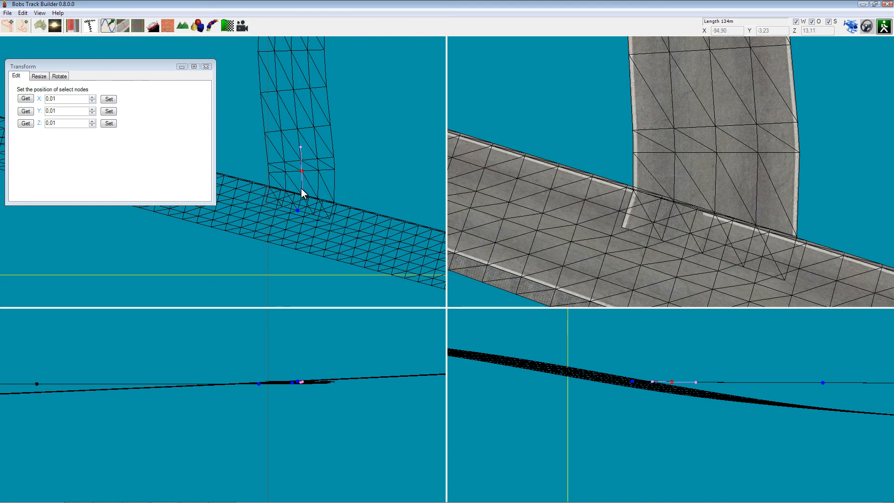
{"action": "left_click_drag", "start_coordinate": [303, 191], "coordinate": [301, 188]}
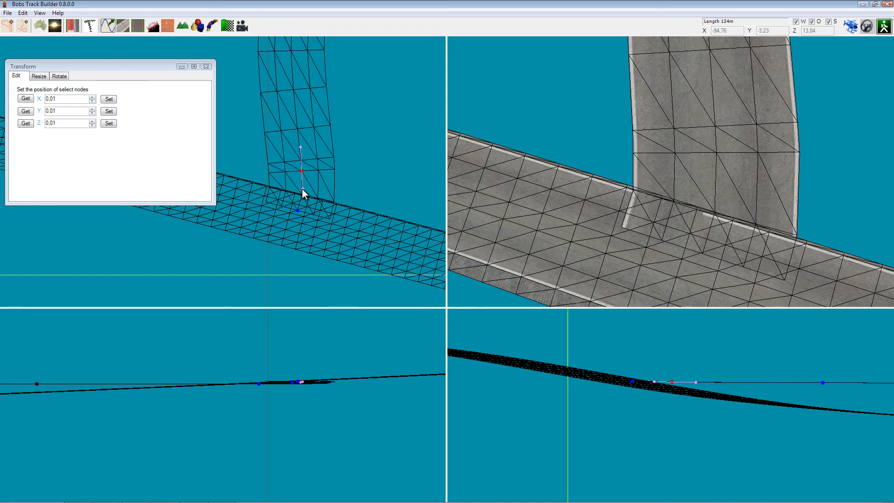
Step: Lower the outermost point and its neighbour on the near side of the Surface3 cross-section to meet the main road's edge
{"action": "left_click", "coordinate": [121, 26]}
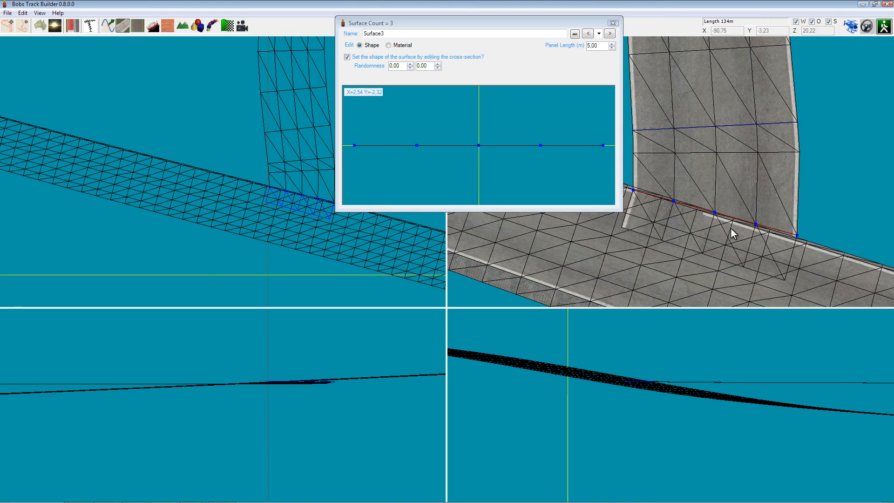
{"action": "middle_click_drag", "start_coordinate": [744, 230], "coordinate": [627, 182]}
{"action": "middle_click_drag", "start_coordinate": [819, 242], "coordinate": [713, 232]}
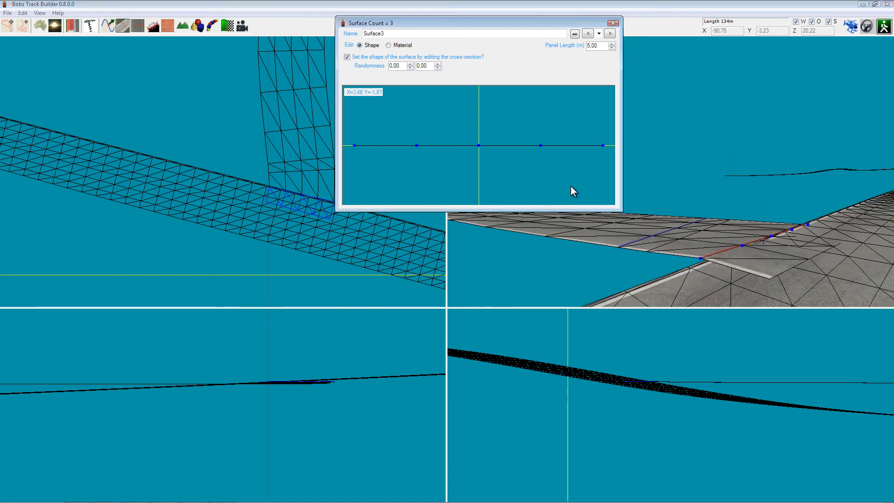
{"action": "left_click", "coordinate": [603, 144]}
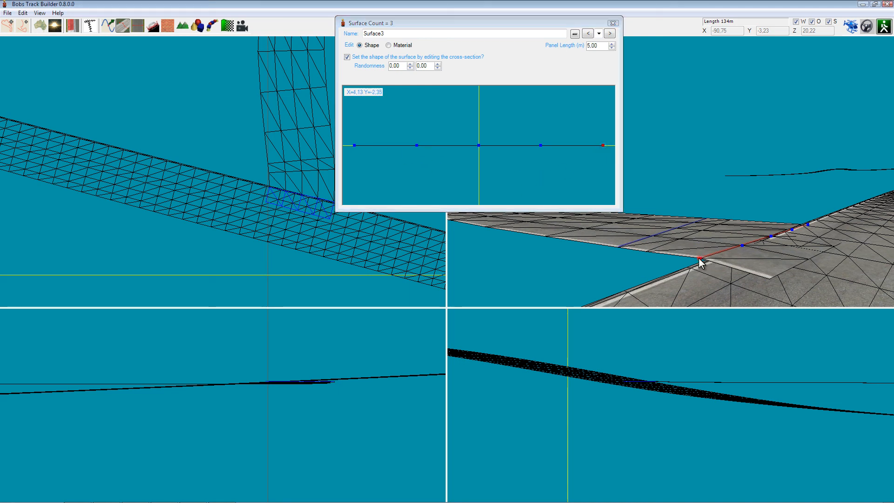
{"action": "left_click_drag", "start_coordinate": [600, 144], "coordinate": [599, 151]}
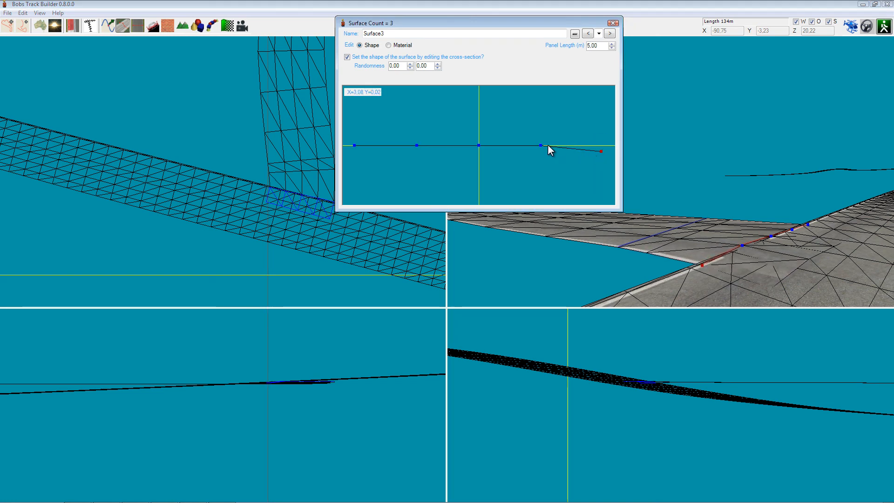
{"action": "left_click_drag", "start_coordinate": [539, 145], "coordinate": [539, 147]}
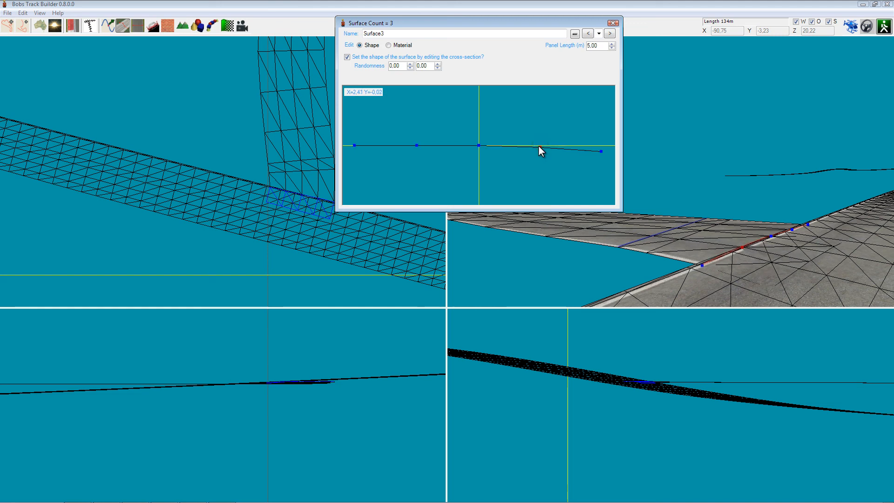
Step: Adjust the remaining Surface3 cross-section points into an even slope, raising the far edge to match the main road, and close the surface window
{"action": "left_click", "coordinate": [477, 145]}
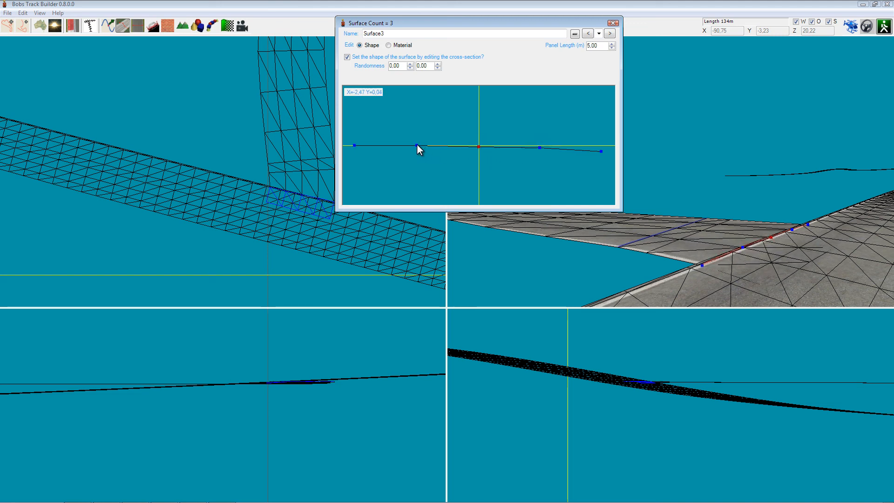
{"action": "left_click_drag", "start_coordinate": [416, 144], "coordinate": [417, 144]}
{"action": "left_click_drag", "start_coordinate": [354, 144], "coordinate": [354, 141]}
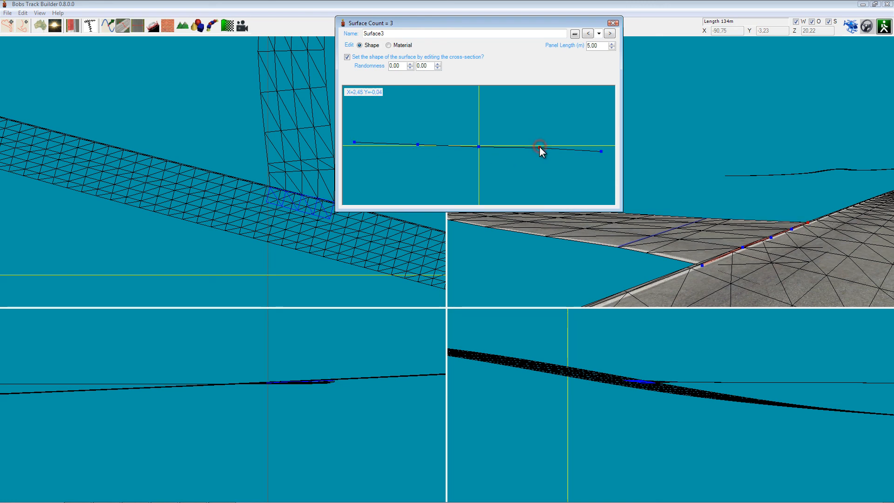
{"action": "left_click_drag", "start_coordinate": [540, 146], "coordinate": [539, 147]}
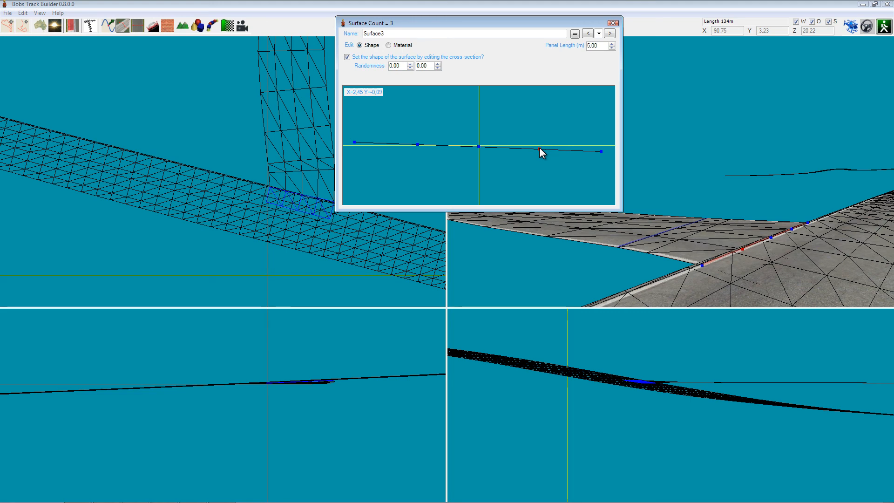
{"action": "middle_click_drag", "start_coordinate": [669, 250], "coordinate": [665, 222]}
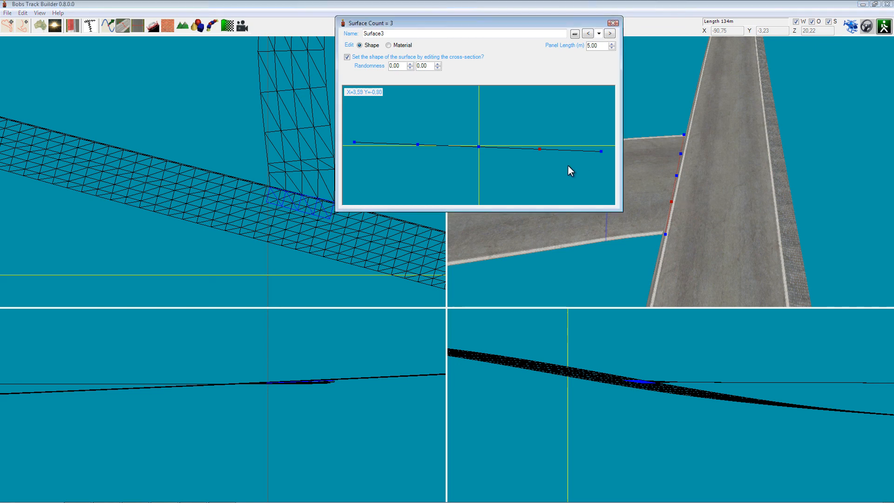
{"action": "middle_click_drag", "start_coordinate": [649, 192], "coordinate": [694, 183]}
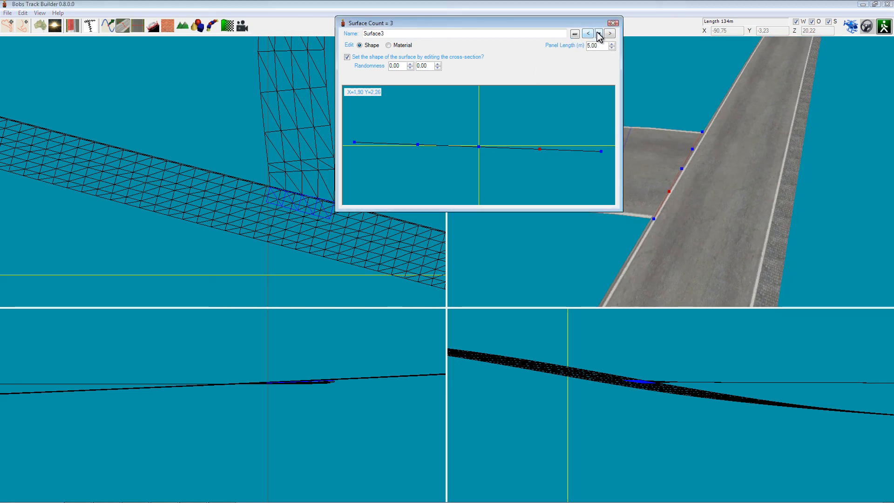
{"action": "left_click", "coordinate": [613, 23]}
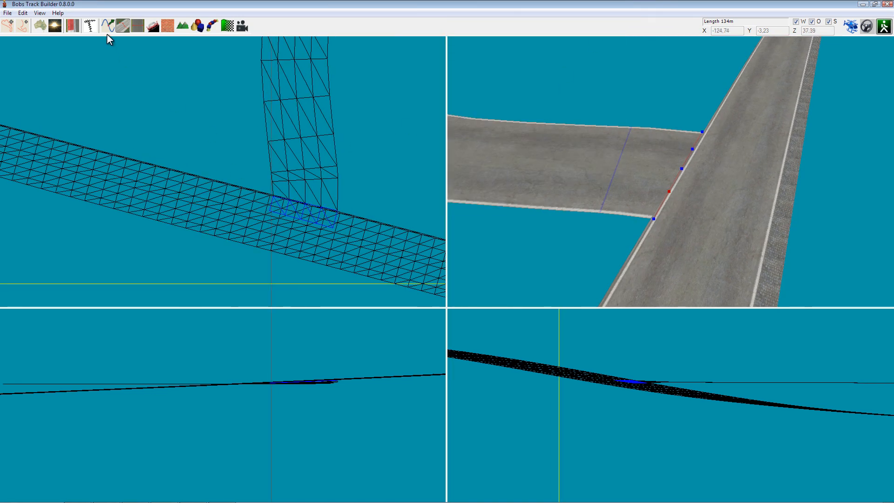
Step: Select the side road's end node and move it sideways along the main road
{"action": "left_click", "coordinate": [108, 26]}
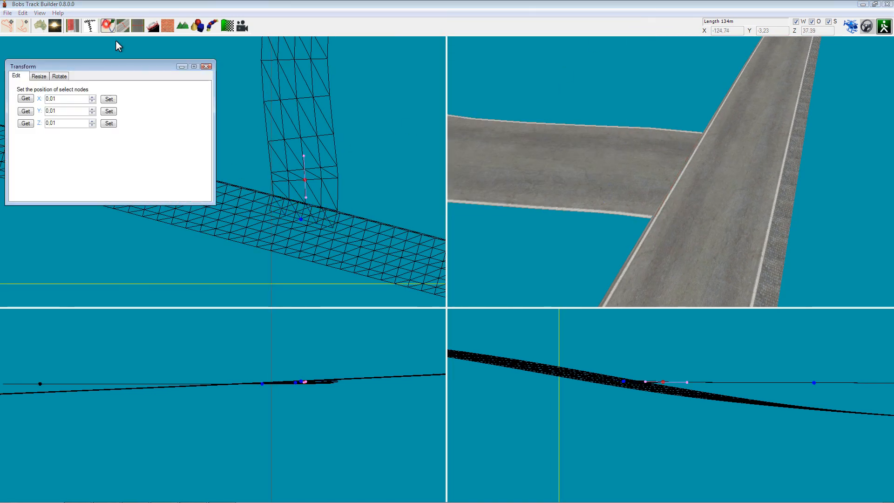
{"action": "left_click", "coordinate": [301, 219]}
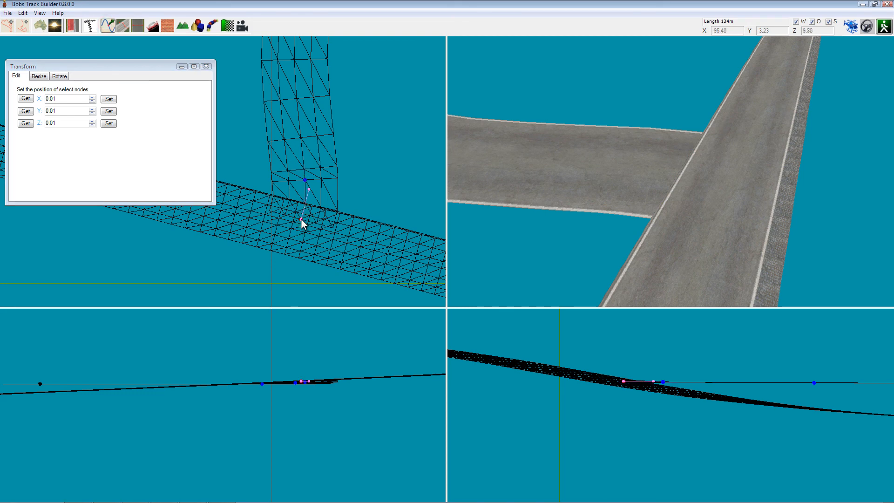
{"action": "scroll", "coordinate": [300, 223], "scroll_direction": "down", "scroll_amount": 4}
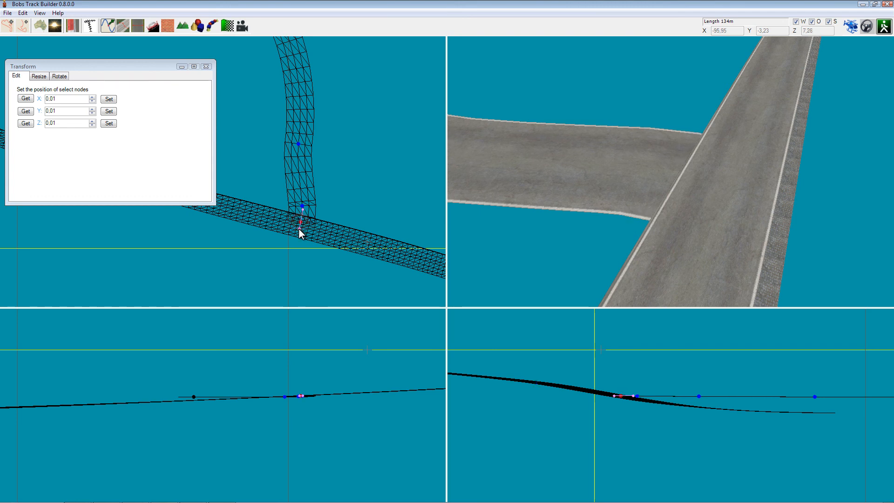
{"action": "left_click", "coordinate": [301, 223]}
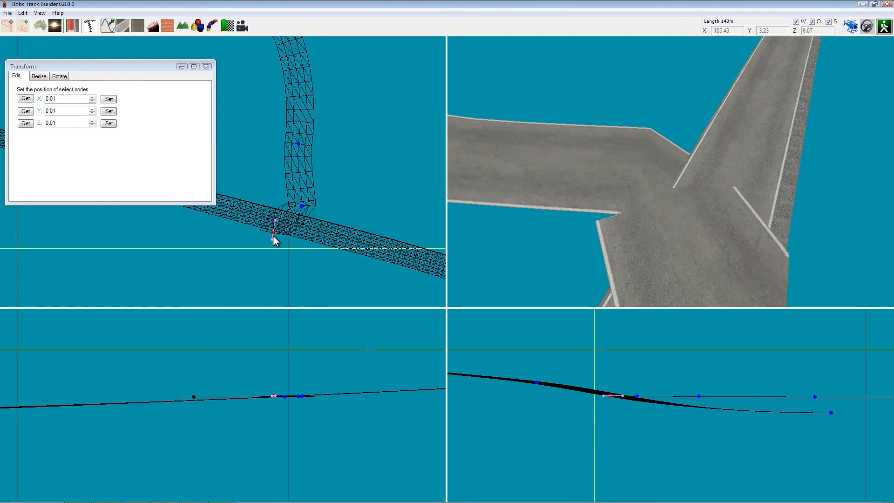